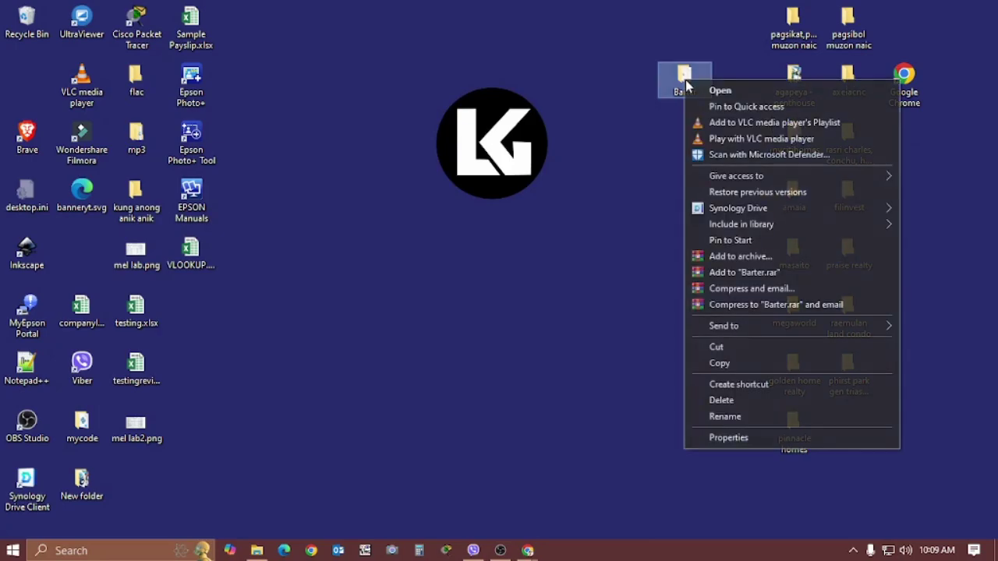
Step: Cut the Barter folder from the desktop and switch to the File Explorer window showing Program Files
{"action": "left_click", "coordinate": [725, 347]}
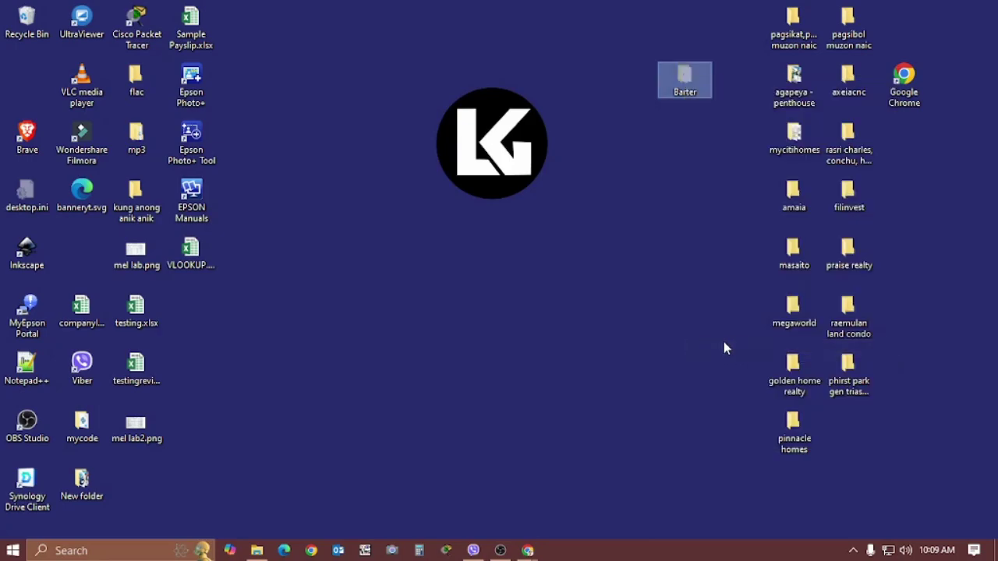
{"action": "left_click", "coordinate": [257, 551]}
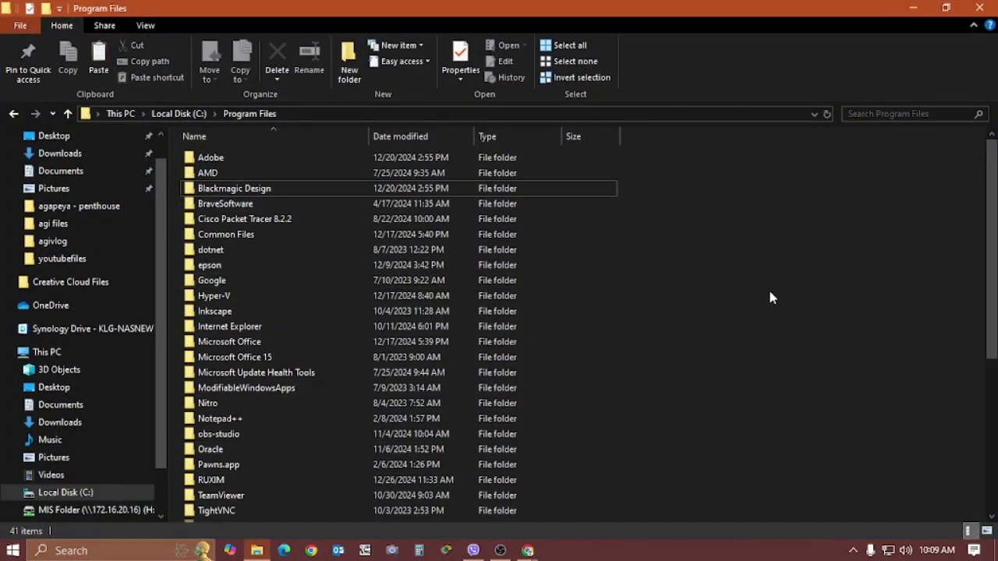
{"action": "right_click", "coordinate": [796, 270]}
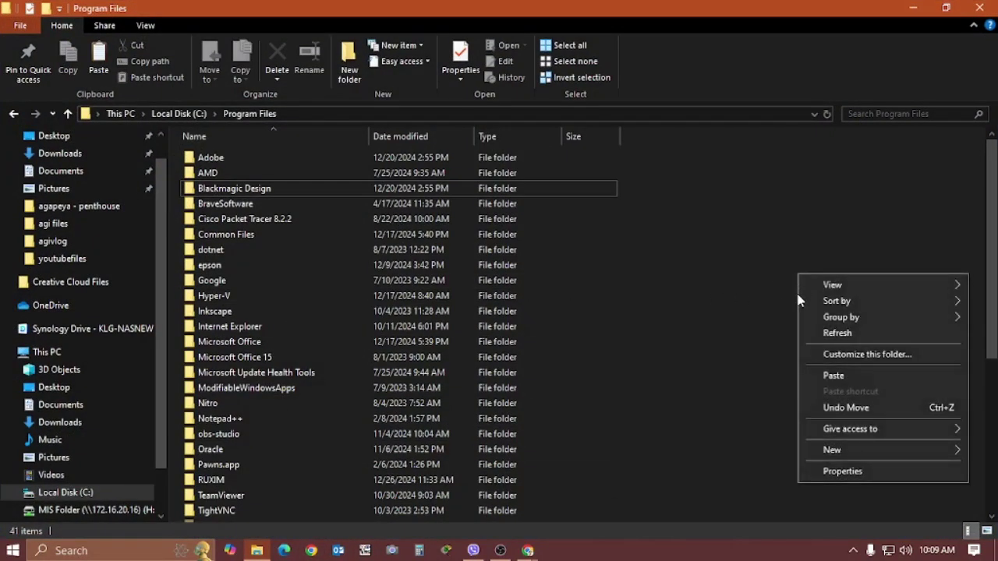
{"action": "left_click", "coordinate": [726, 270]}
{"action": "double_click", "coordinate": [467, 311]}
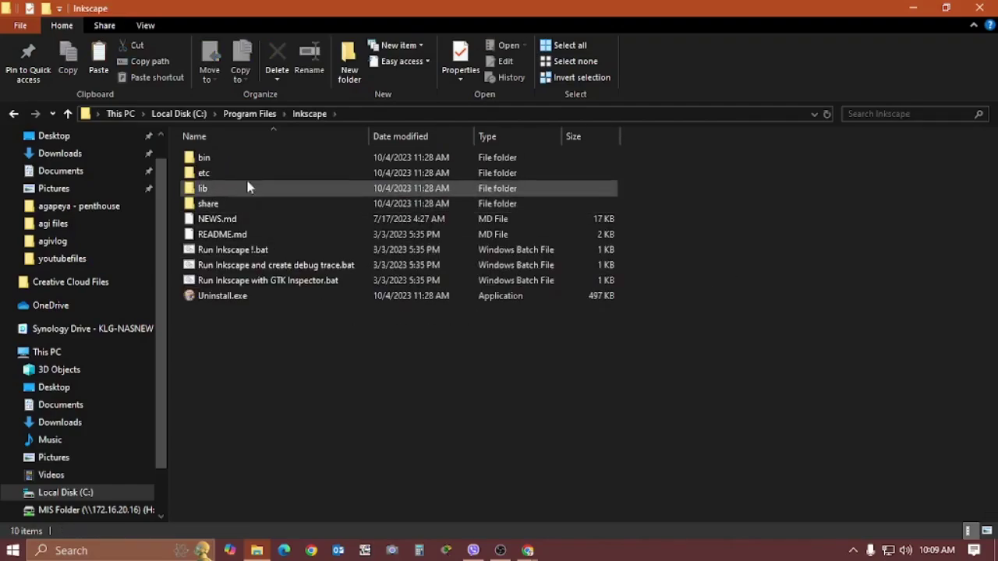
{"action": "left_click", "coordinate": [186, 115]}
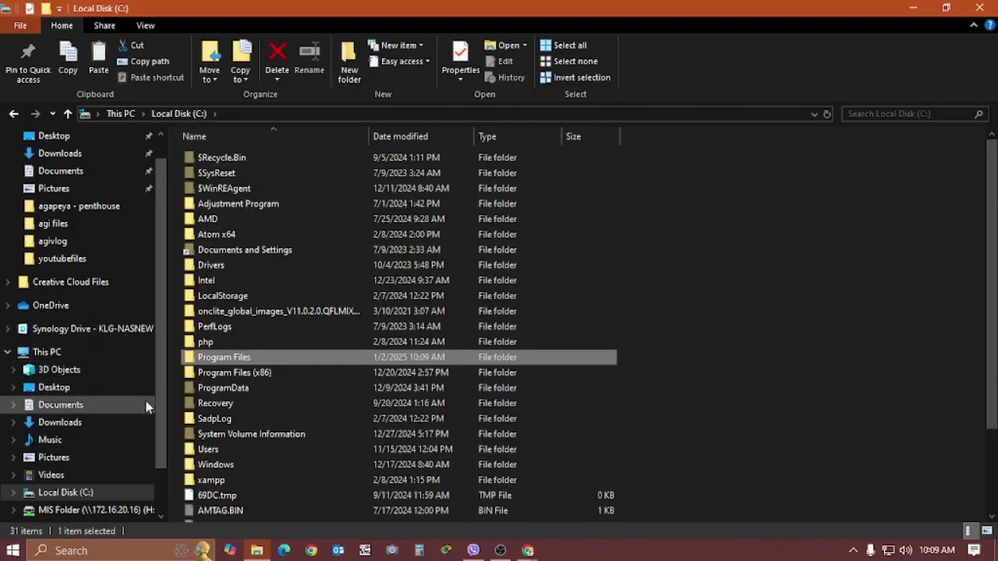
{"action": "double_click", "coordinate": [208, 358]}
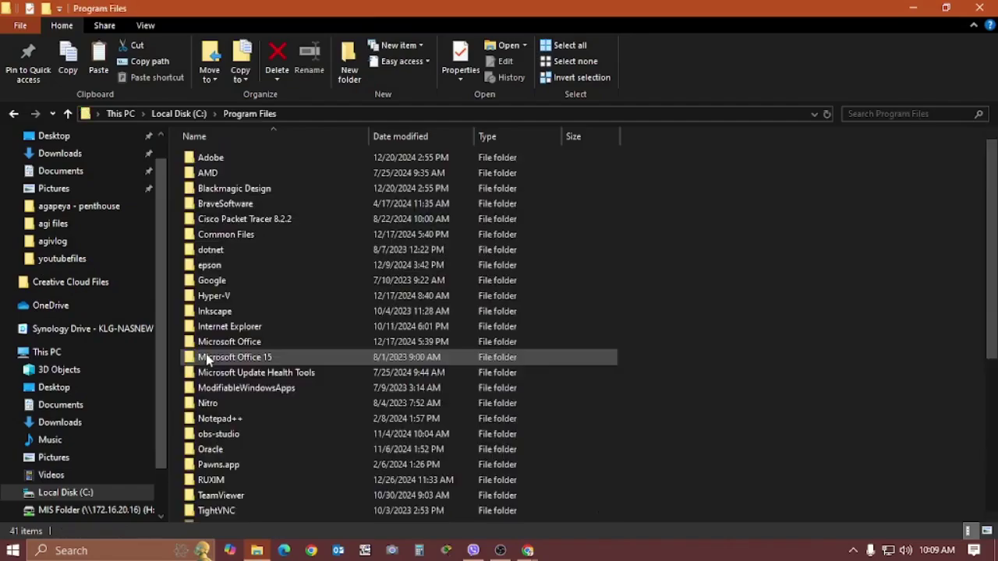
Step: Paste the cut Barter folder into C:\Program Files, granting administrator permission and retrying the move as needed
{"action": "right_click", "coordinate": [904, 310]}
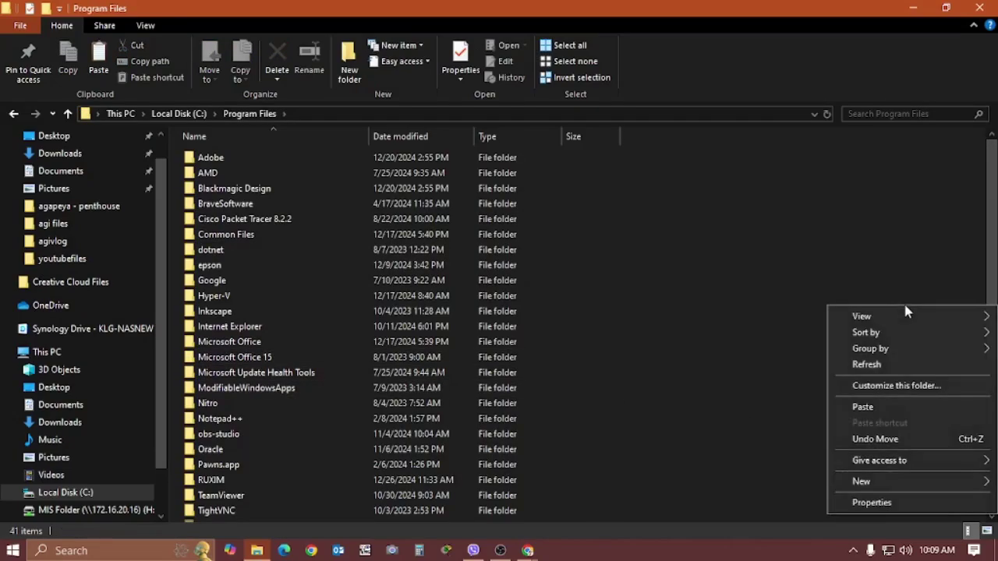
{"action": "left_click", "coordinate": [885, 407]}
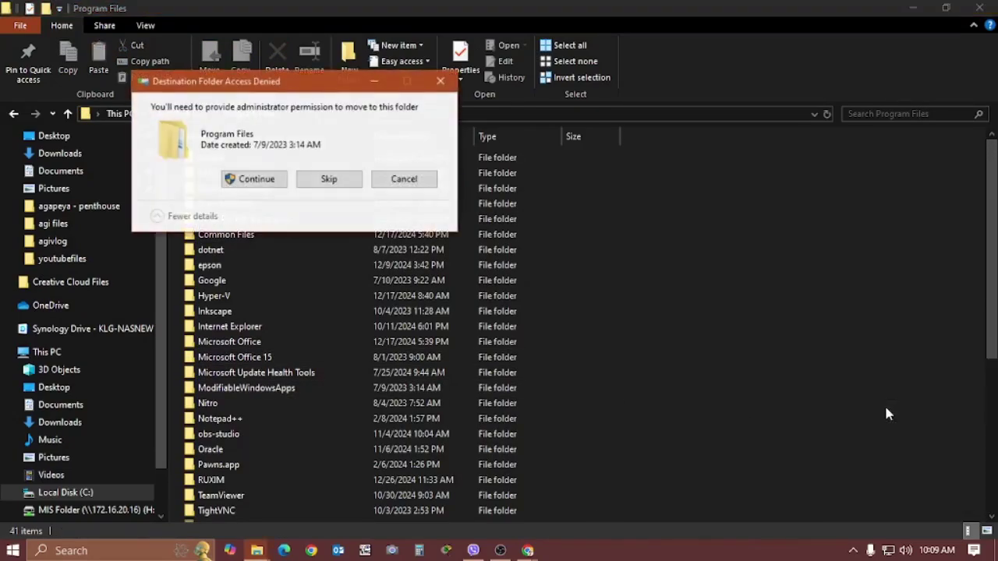
{"action": "left_click", "coordinate": [267, 179]}
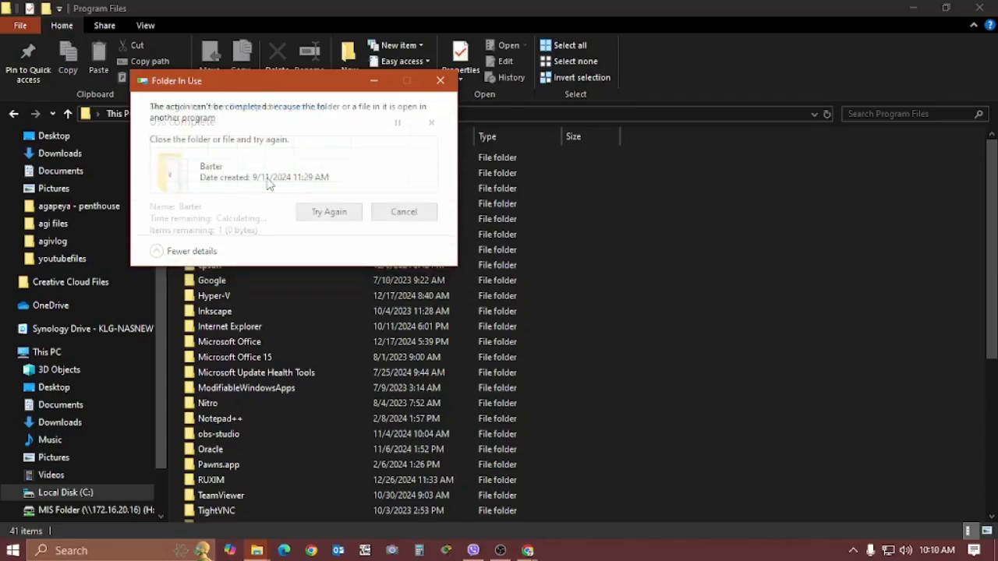
{"action": "left_click", "coordinate": [329, 212]}
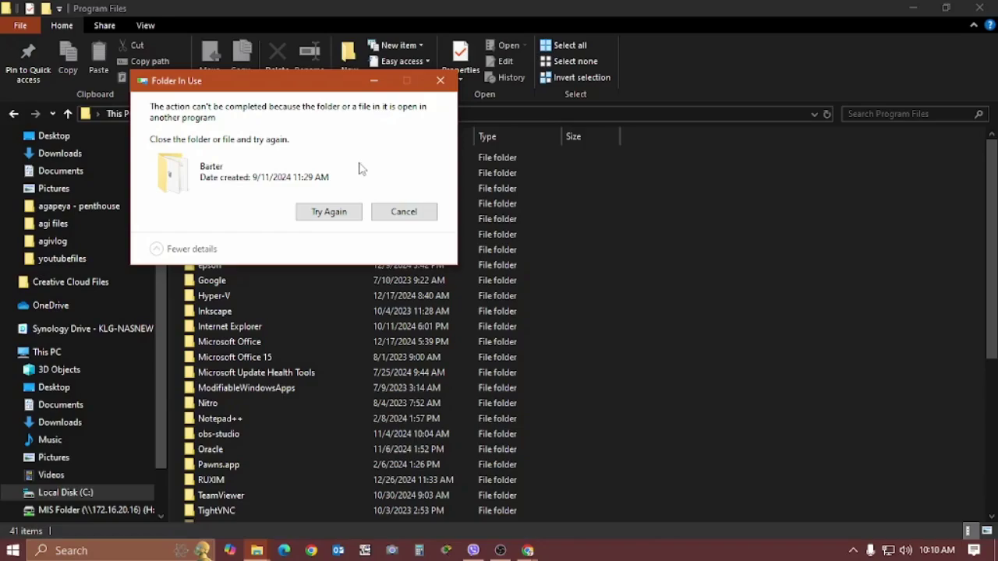
{"action": "left_click", "coordinate": [352, 212]}
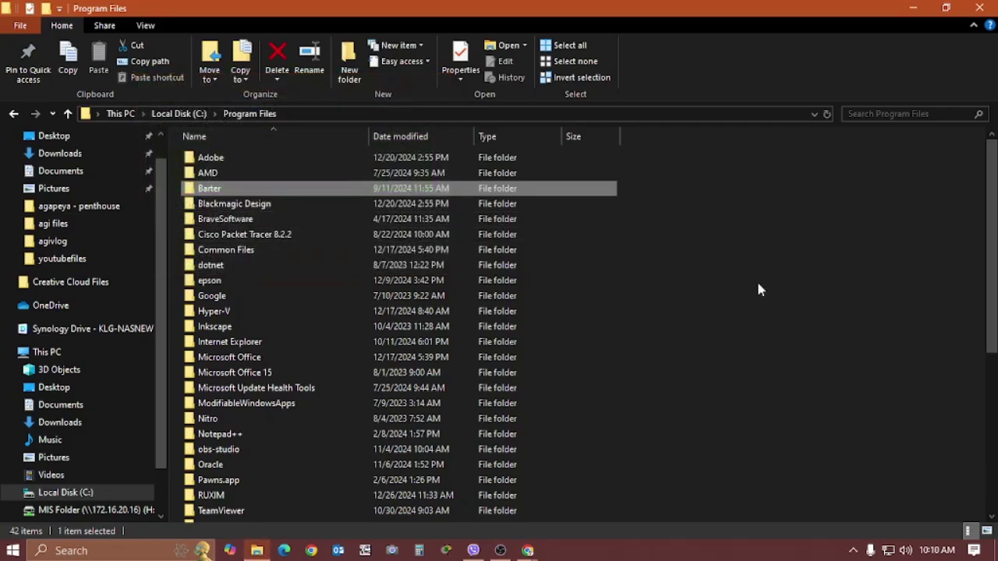
{"action": "left_click", "coordinate": [891, 311]}
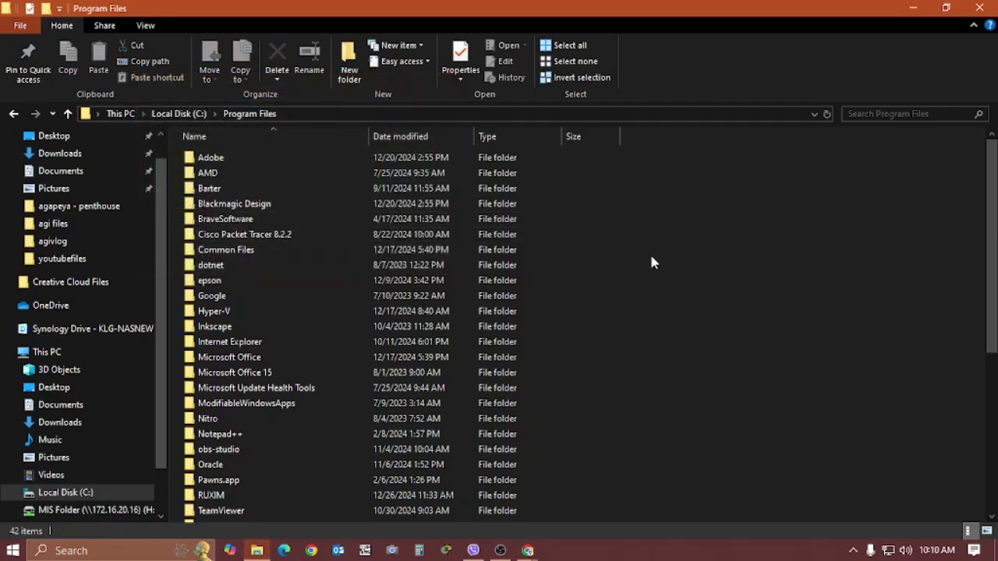
Step: Run mdac_typ.exe as administrator from the MDAC folder inside Barter\barterinstaller
{"action": "double_click", "coordinate": [217, 193]}
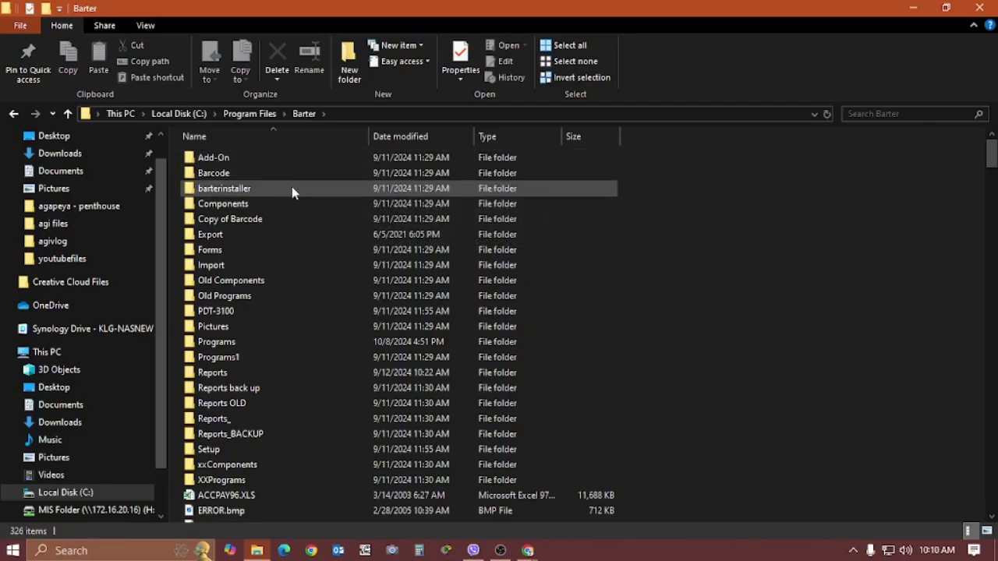
{"action": "double_click", "coordinate": [291, 187]}
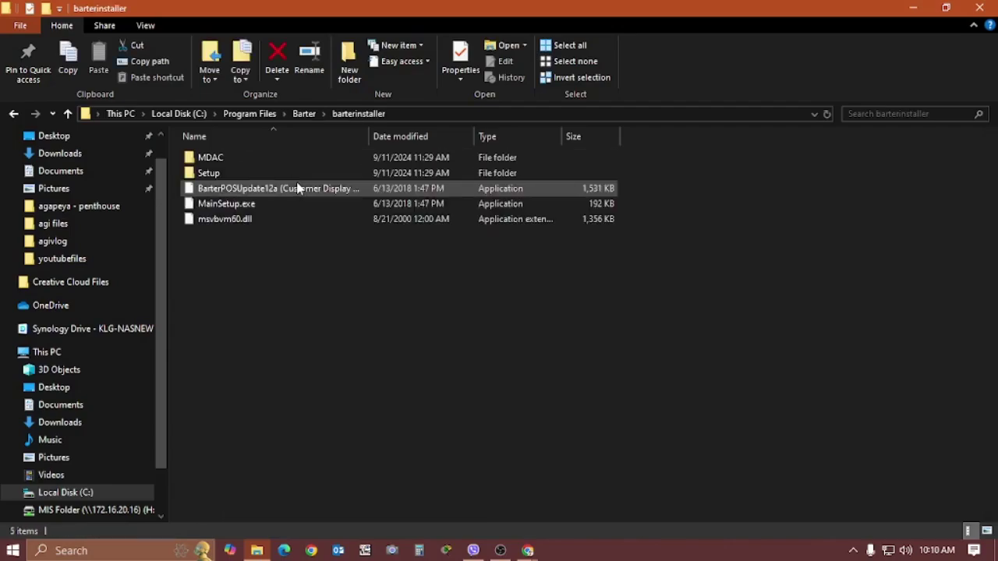
{"action": "double_click", "coordinate": [256, 160]}
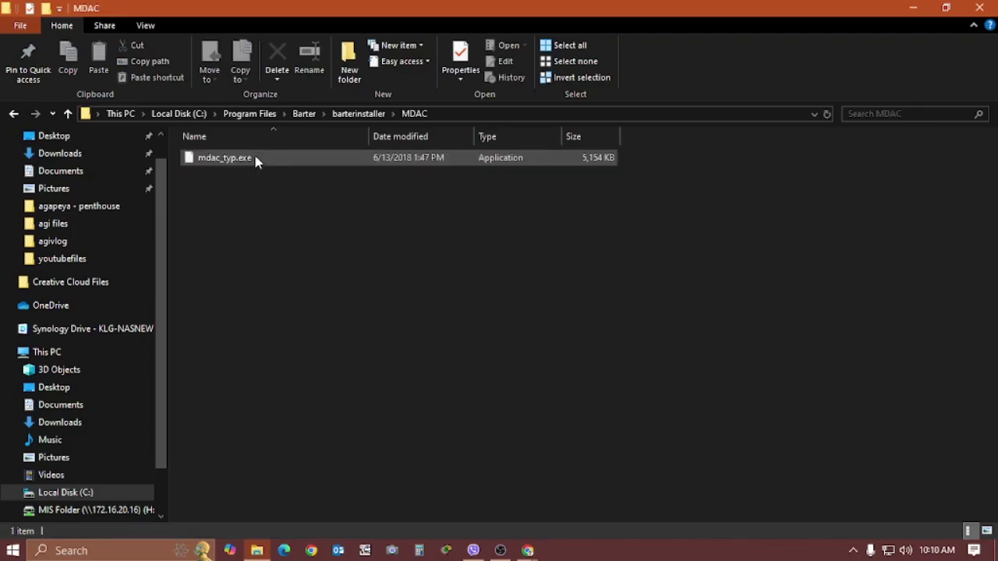
{"action": "right_click", "coordinate": [227, 162]}
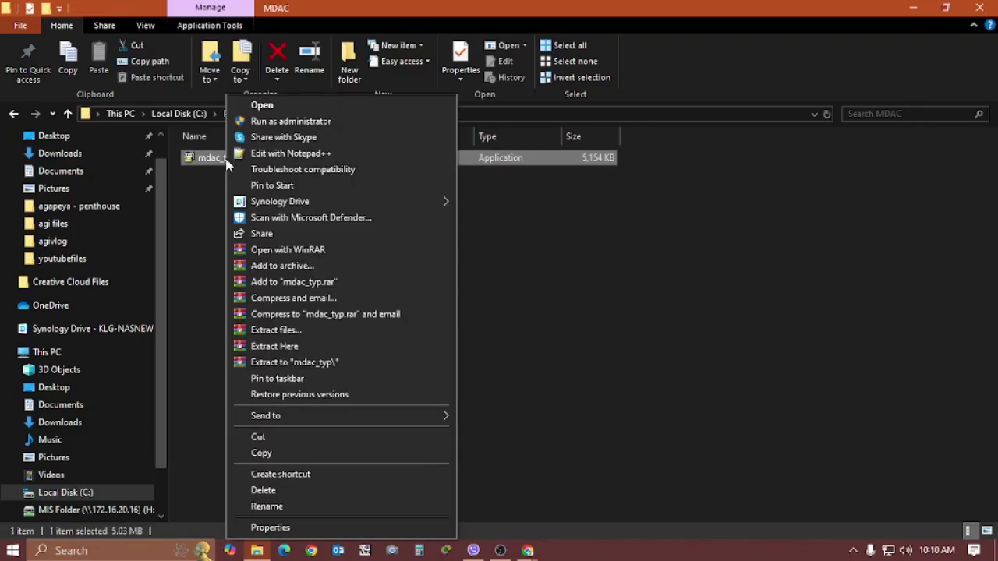
{"action": "left_click", "coordinate": [292, 123]}
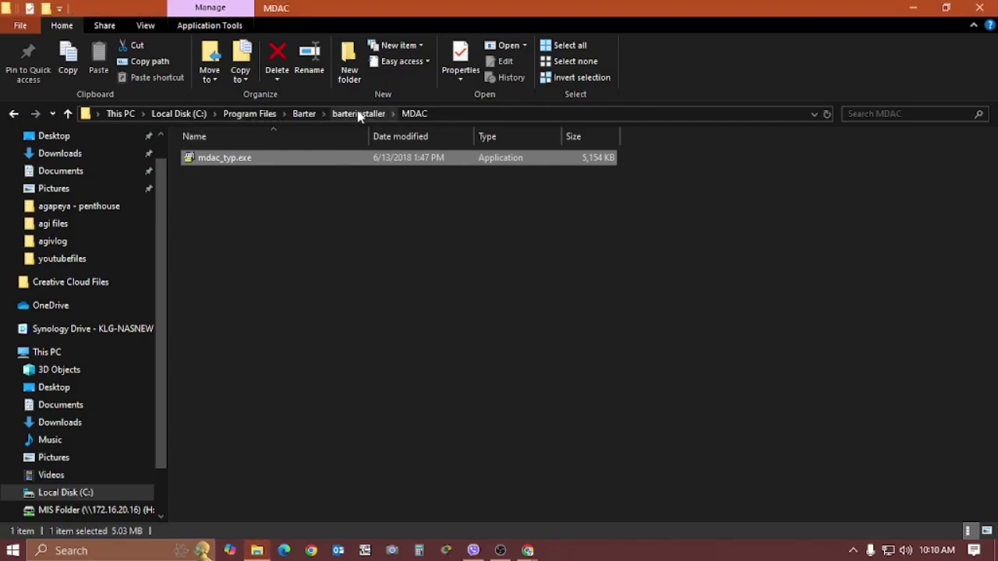
Step: Run CommonSetup.exe as administrator from the Setup folder inside barterinstaller
{"action": "left_click", "coordinate": [358, 115]}
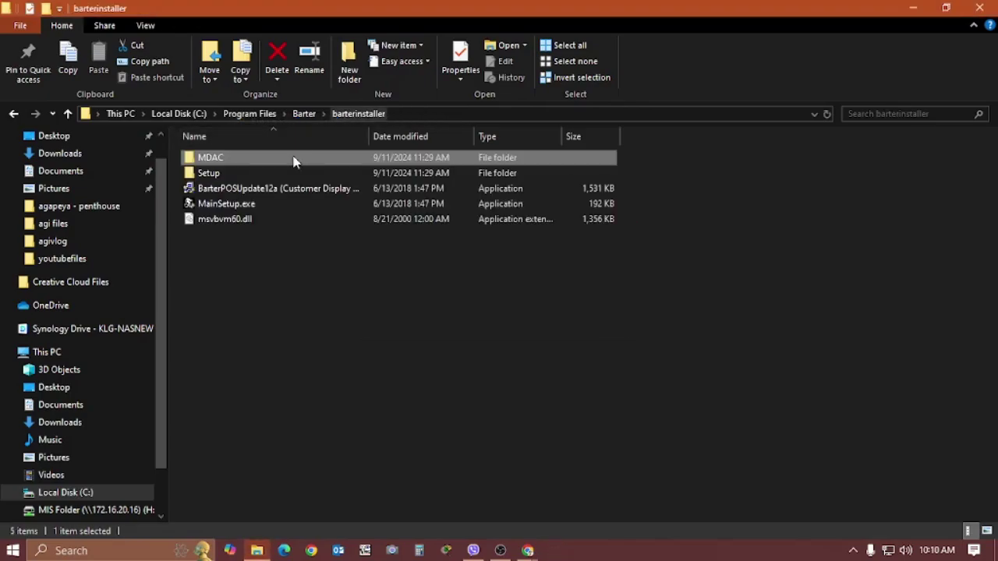
{"action": "double_click", "coordinate": [233, 168]}
{"action": "left_click", "coordinate": [226, 160]}
{"action": "right_click", "coordinate": [216, 160]}
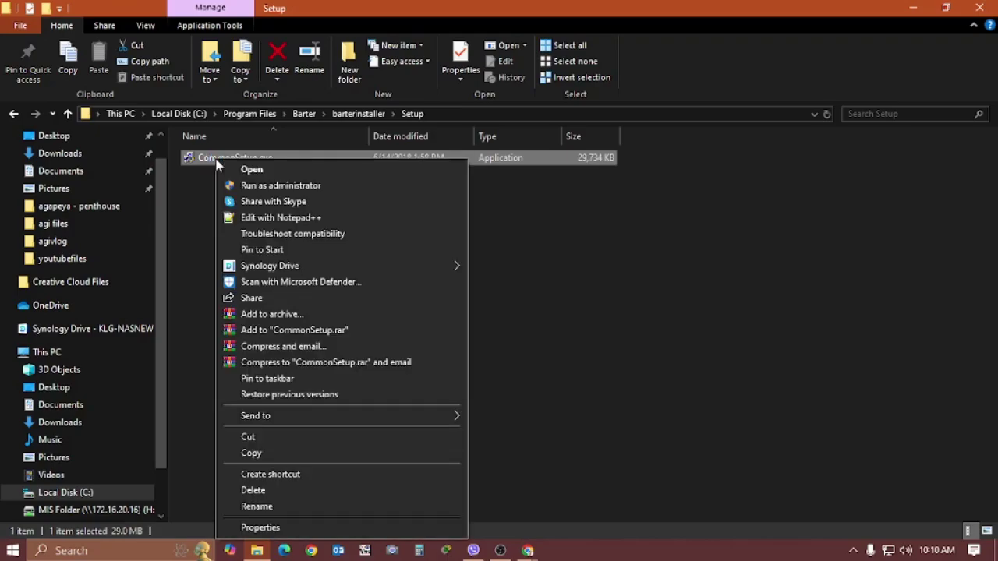
{"action": "left_click", "coordinate": [278, 187]}
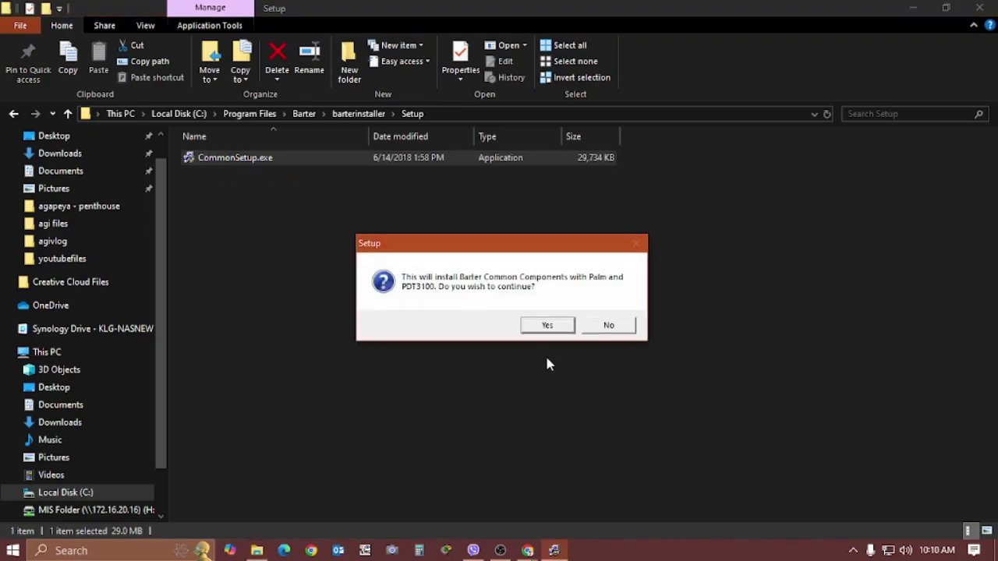
Step: Start installing Barter Common Components with Palm and PDT3100, using C:\Program Files\Barter as the destination directory
{"action": "left_click", "coordinate": [553, 327]}
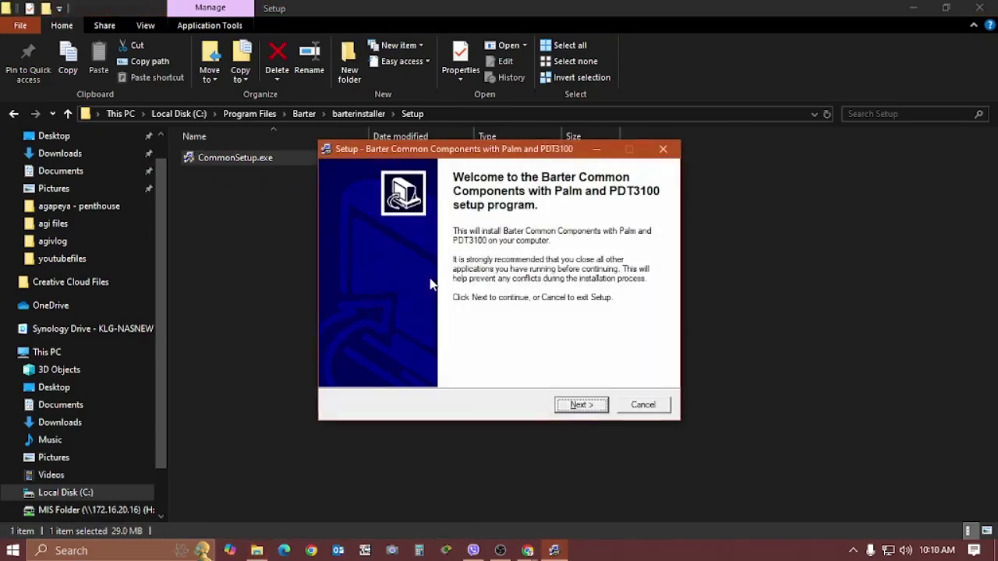
{"action": "left_click", "coordinate": [598, 409]}
{"action": "left_click", "coordinate": [597, 408]}
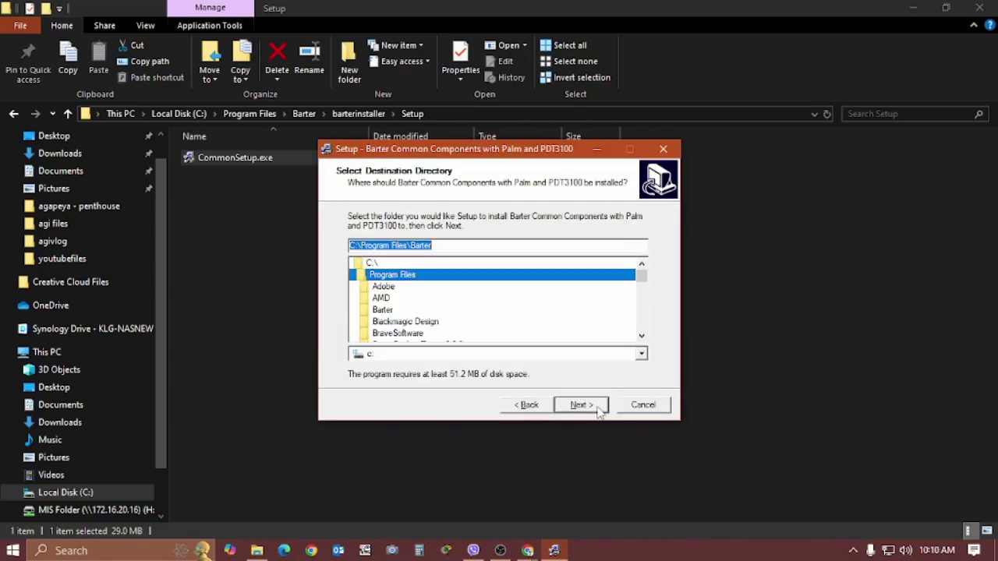
{"action": "left_click", "coordinate": [598, 409]}
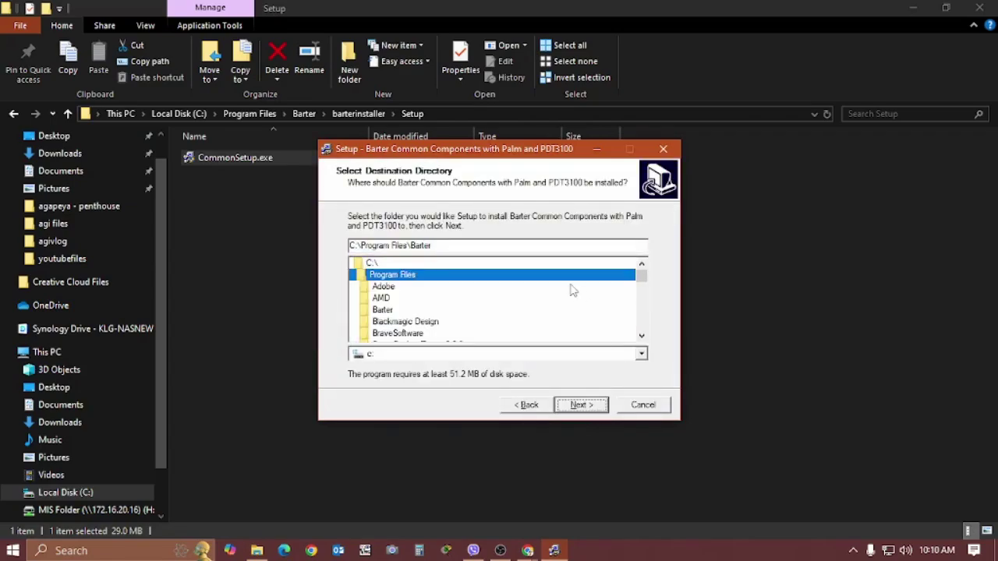
{"action": "left_click", "coordinate": [585, 407]}
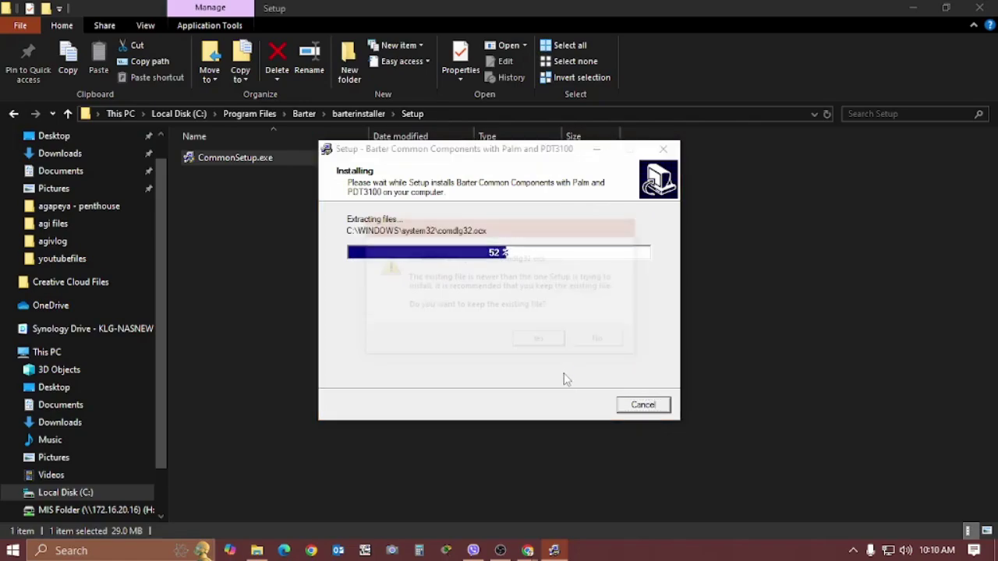
Step: Keep the existing newer system file for every file conflict raised during the Barter Common Components installation
{"action": "left_click", "coordinate": [557, 346]}
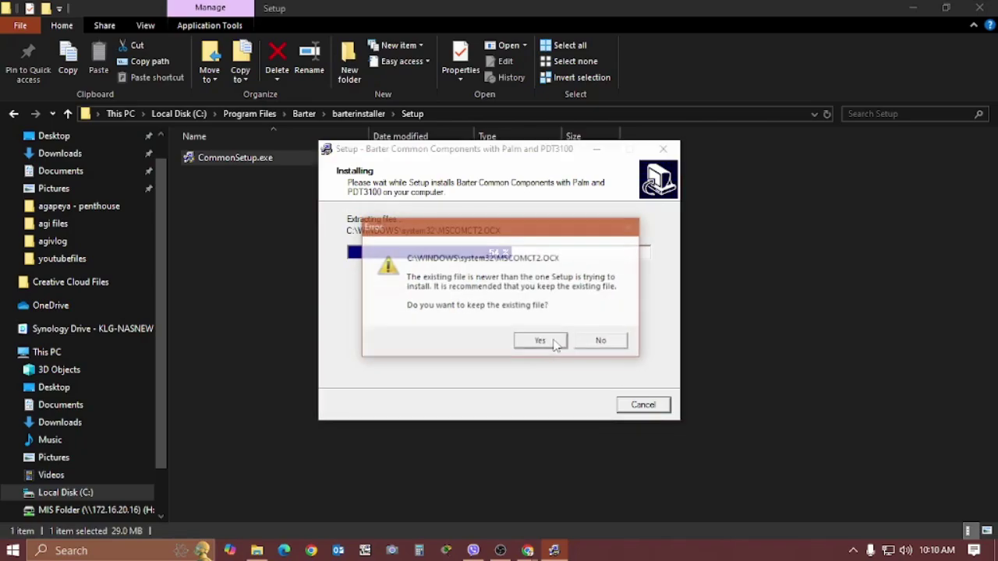
{"action": "left_click", "coordinate": [557, 346]}
{"action": "left_click", "coordinate": [556, 345]}
{"action": "left_click", "coordinate": [555, 345]}
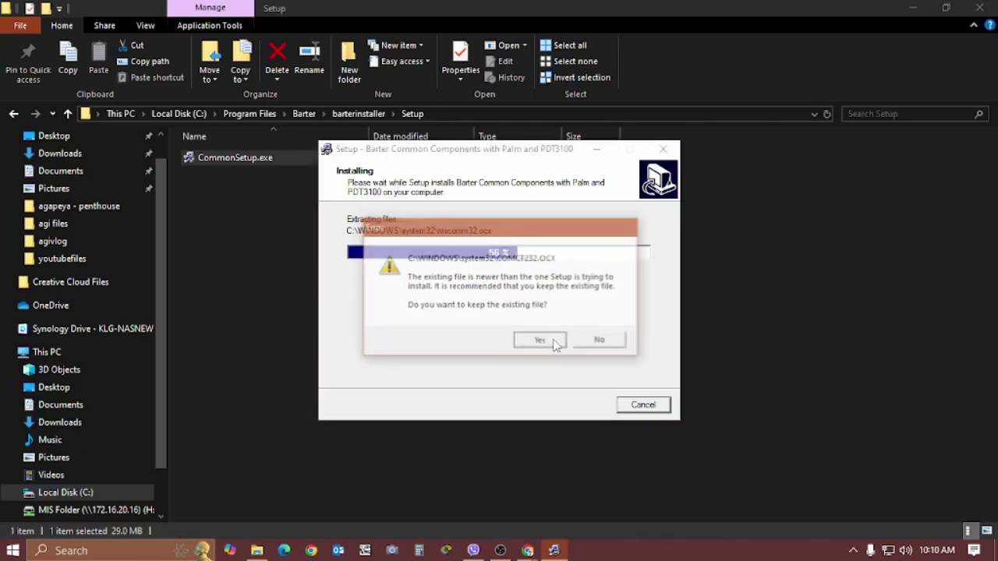
{"action": "left_click", "coordinate": [556, 345]}
{"action": "left_click", "coordinate": [556, 346]}
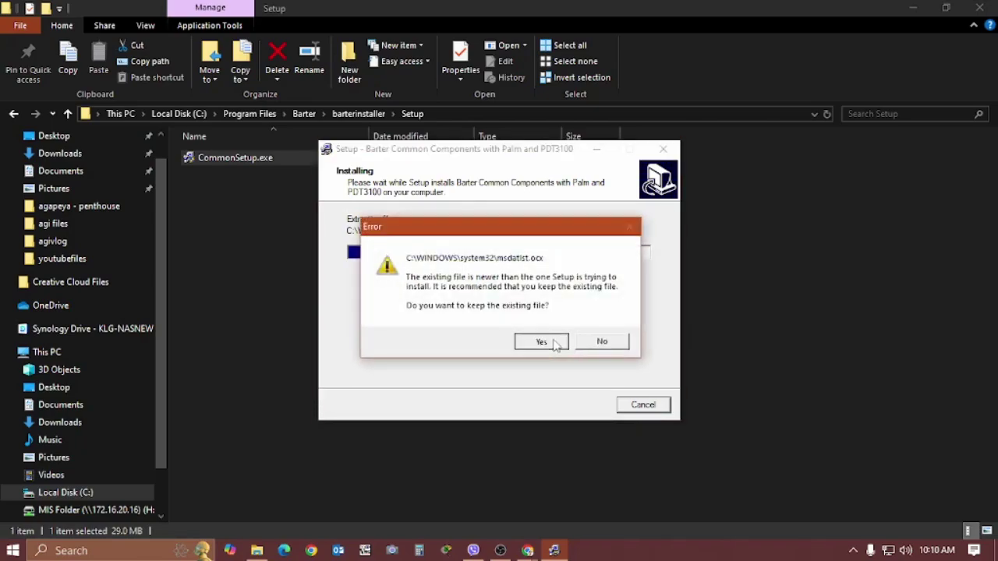
{"action": "left_click", "coordinate": [556, 345]}
{"action": "left_click", "coordinate": [556, 346]}
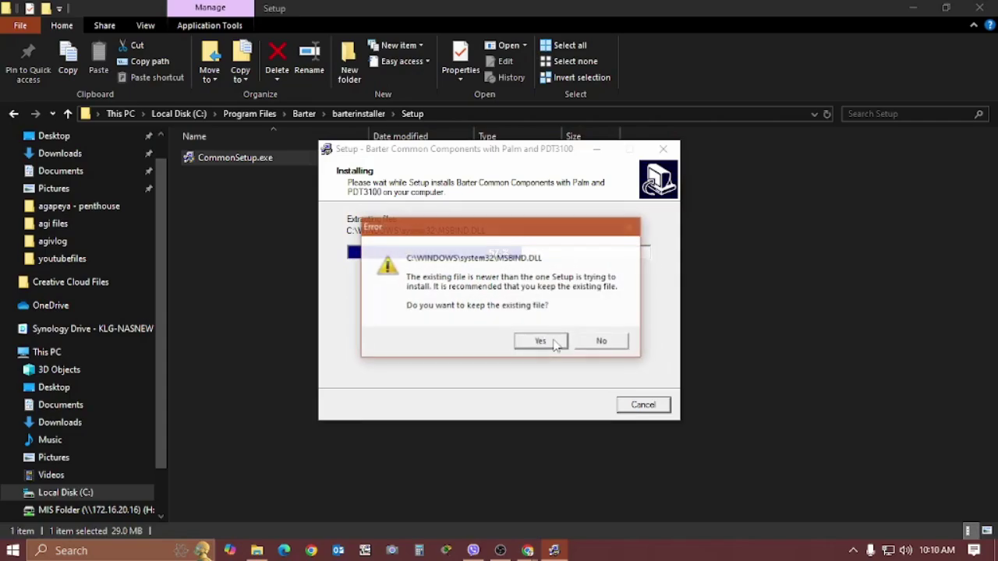
{"action": "left_click", "coordinate": [556, 345]}
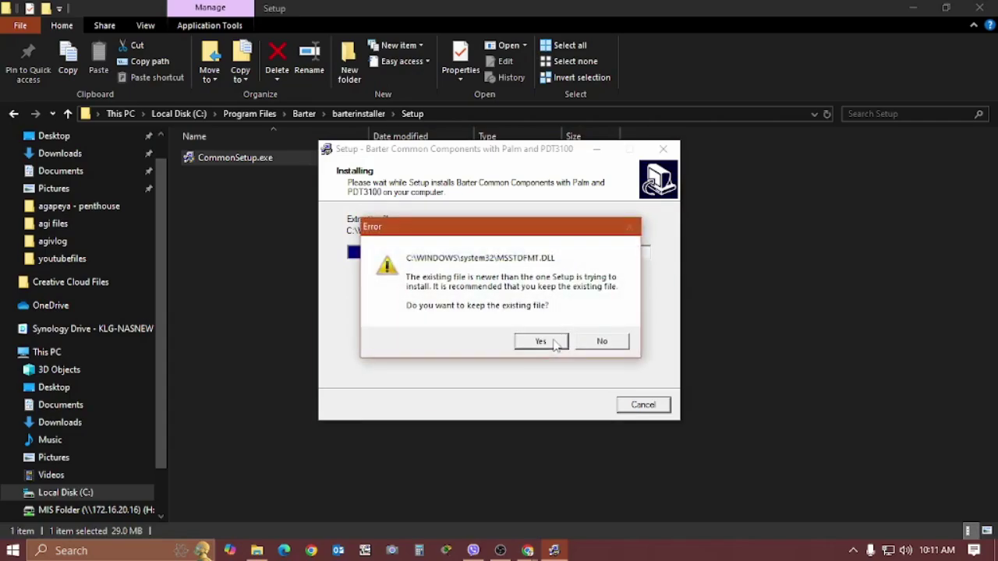
{"action": "left_click", "coordinate": [556, 346]}
{"action": "left_click", "coordinate": [556, 345]}
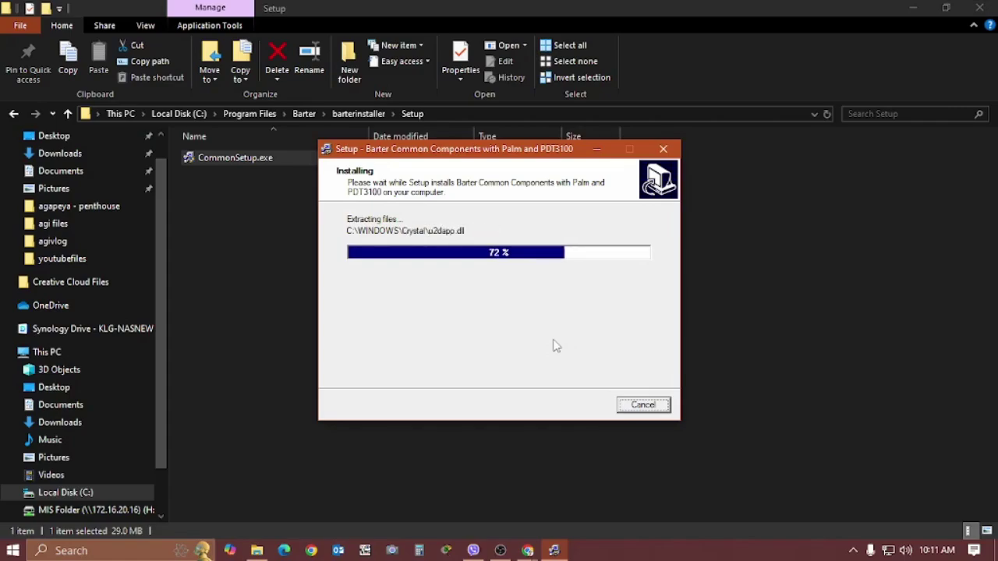
{"action": "left_click", "coordinate": [555, 345]}
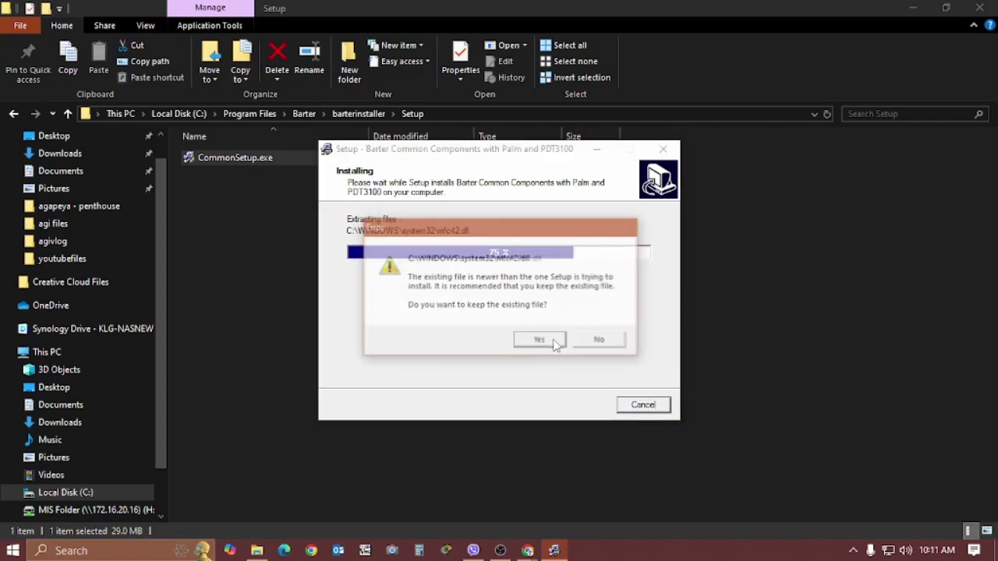
{"action": "left_click", "coordinate": [555, 346]}
{"action": "left_click", "coordinate": [556, 346]}
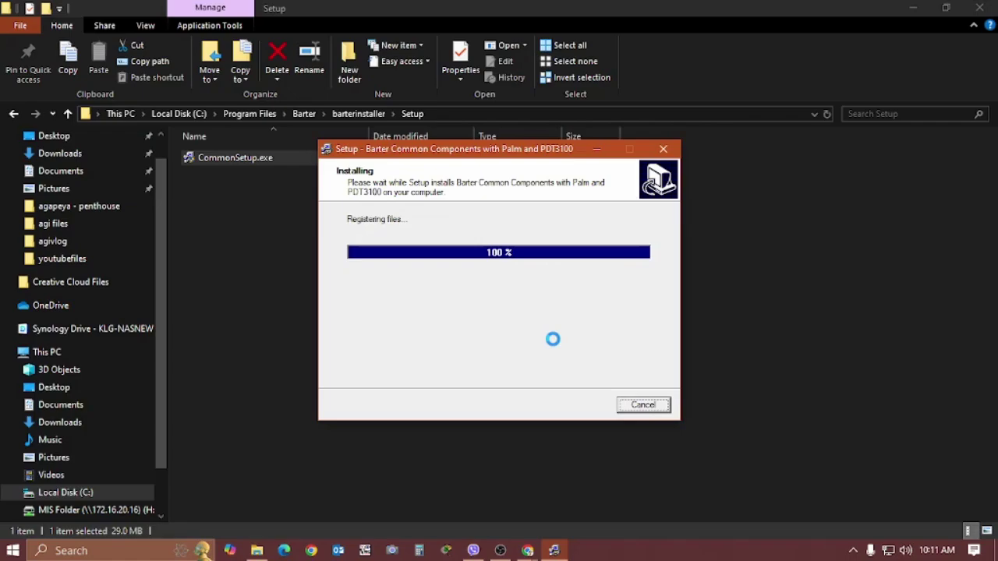
Step: Finish the setup with all Palm options left unchecked and go back to the main Barter folder
{"action": "left_click", "coordinate": [582, 406]}
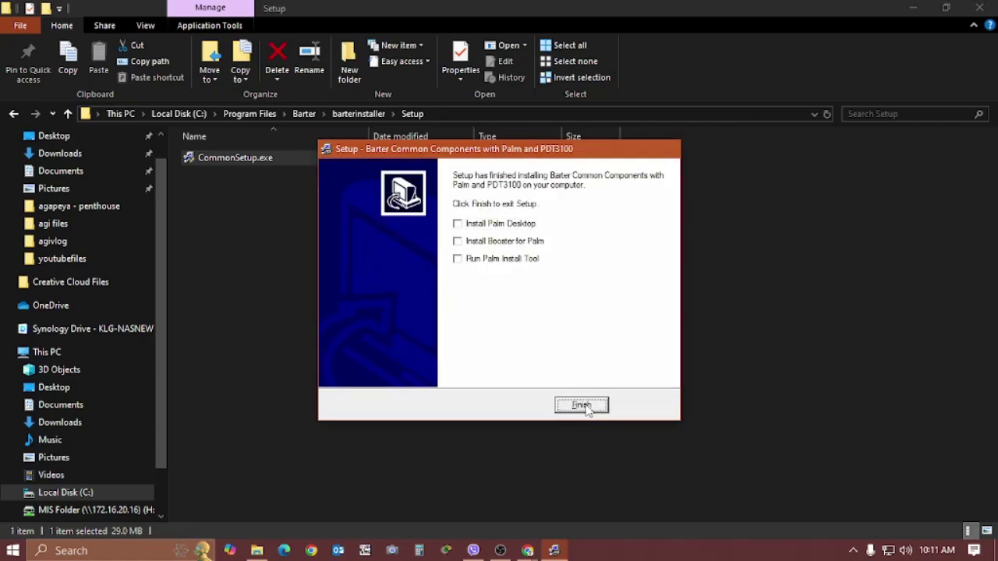
{"action": "left_click", "coordinate": [358, 114]}
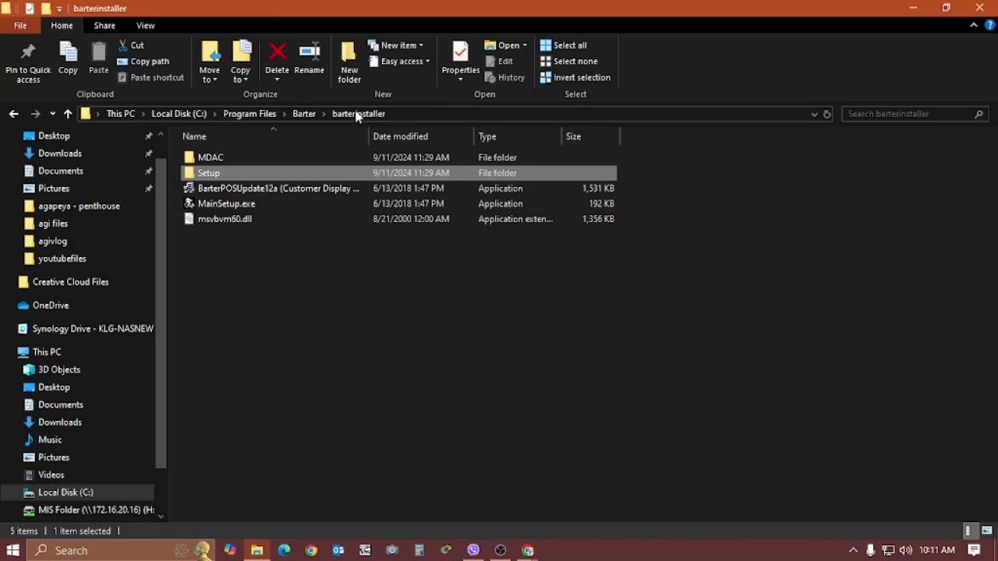
{"action": "left_click", "coordinate": [306, 115]}
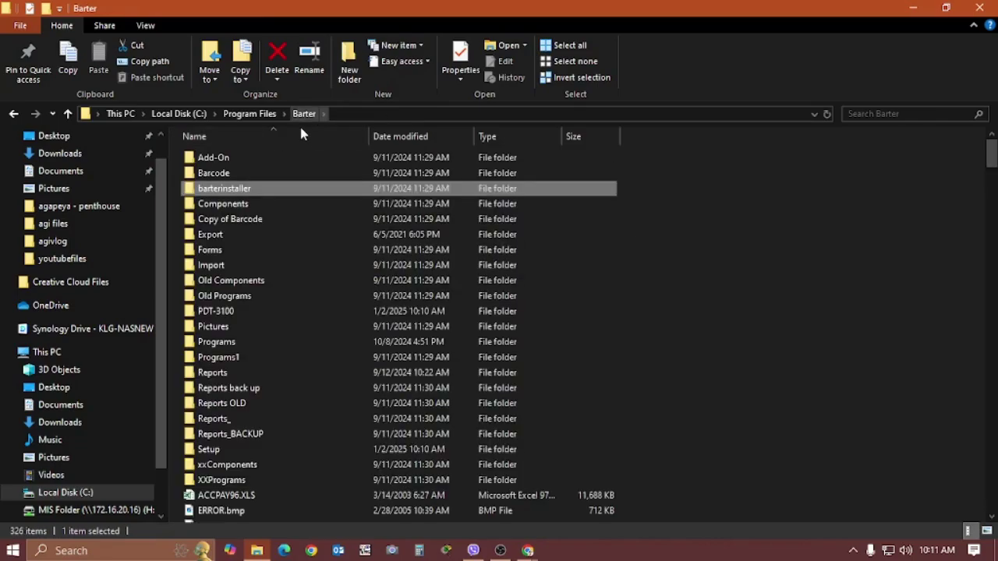
Step: Run jane.bat, janeRegister.bat and reg.bat as administrator in Barter's Components folder
{"action": "double_click", "coordinate": [240, 205]}
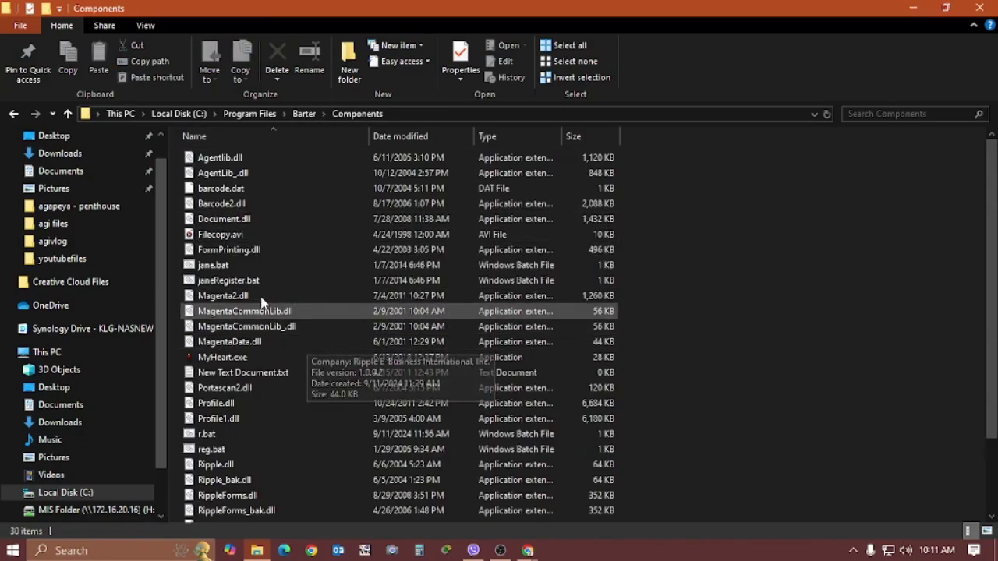
{"action": "right_click", "coordinate": [188, 267]}
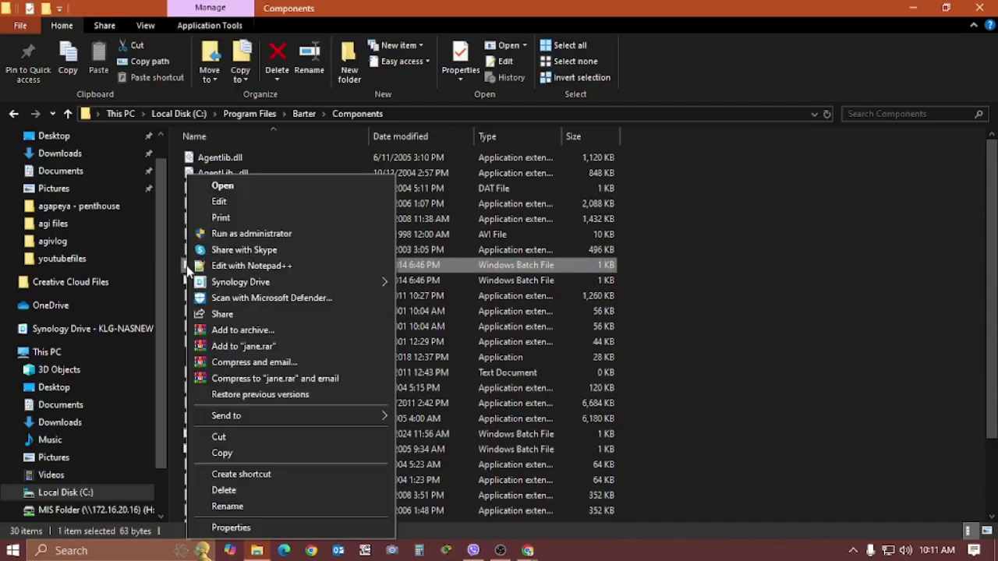
{"action": "left_click", "coordinate": [243, 236]}
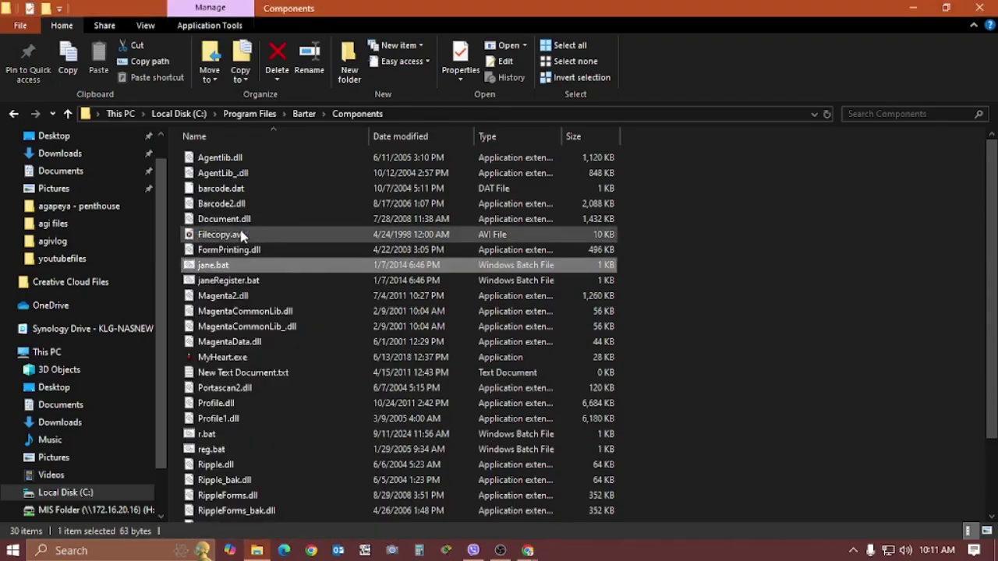
{"action": "right_click", "coordinate": [191, 286]}
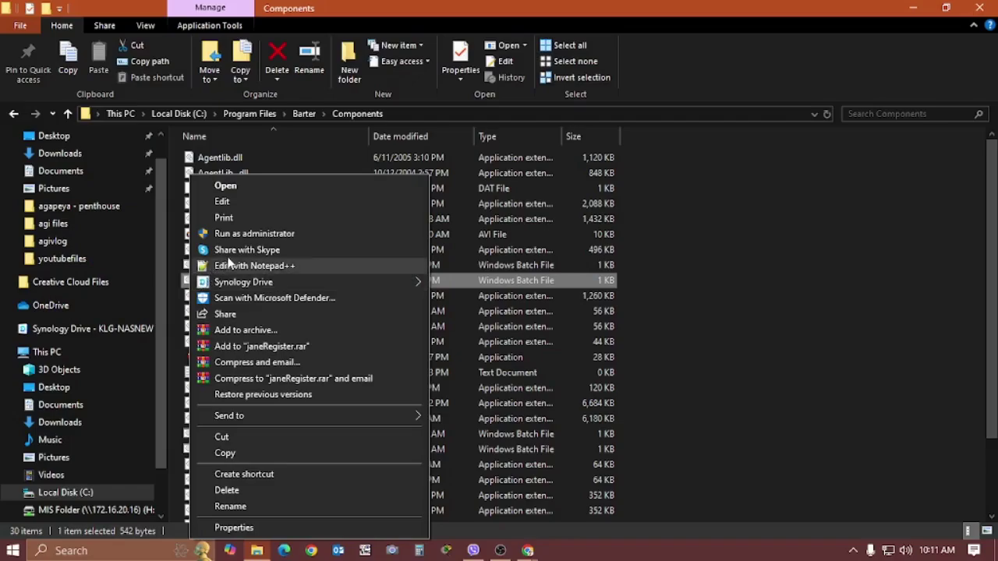
{"action": "left_click", "coordinate": [248, 236]}
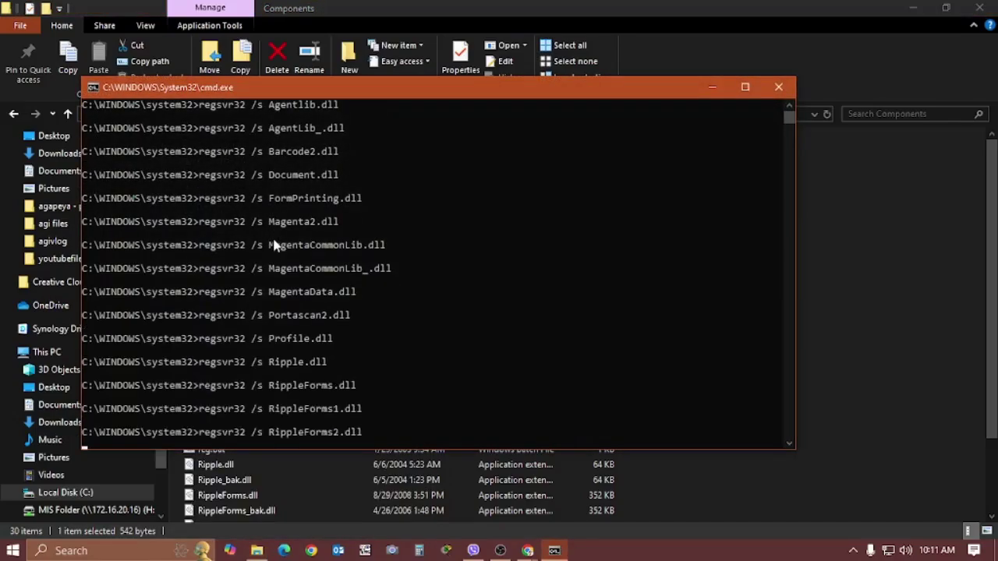
{"action": "scroll", "coordinate": [331, 362], "scroll_direction": "down", "scroll_amount": 2}
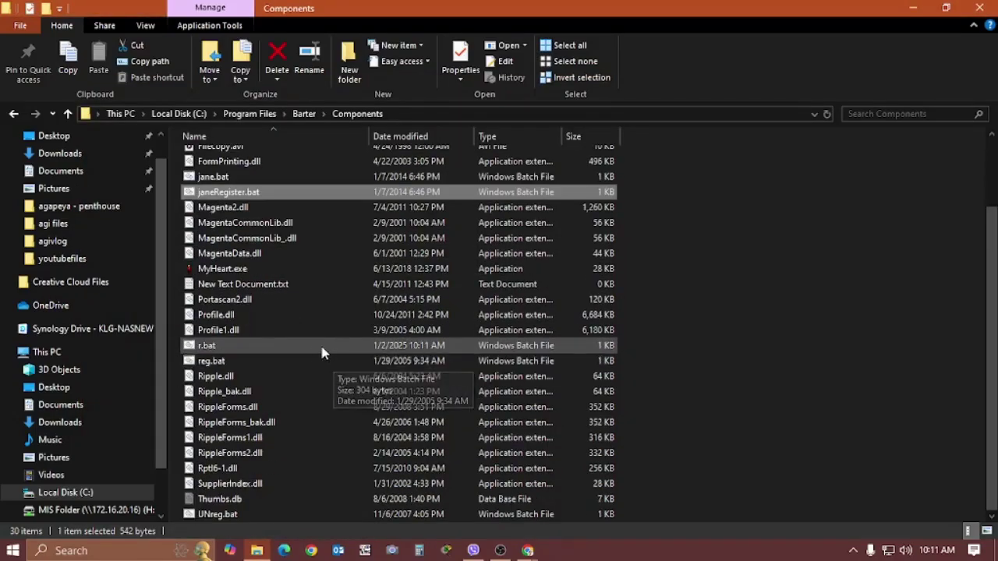
{"action": "right_click", "coordinate": [187, 361]}
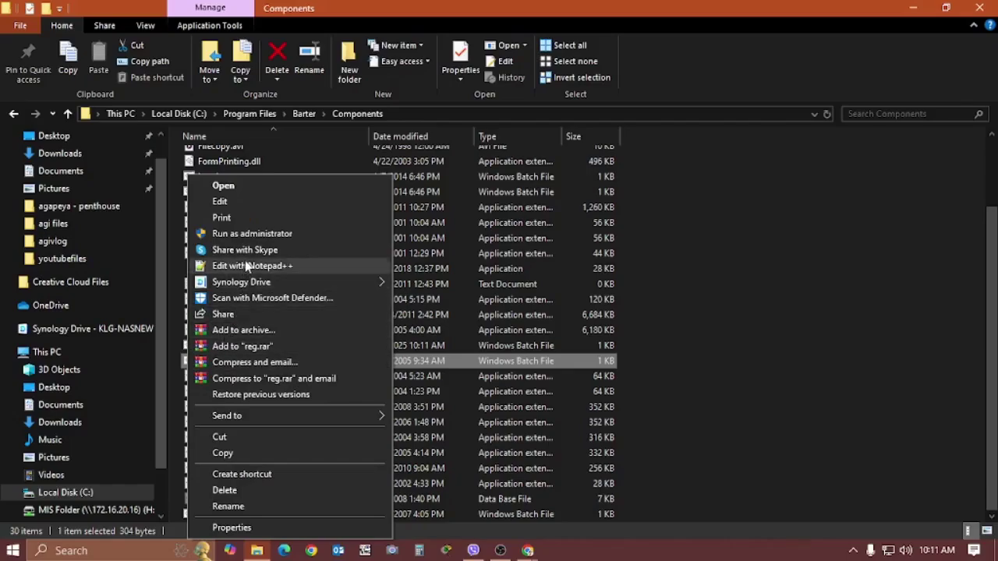
{"action": "left_click", "coordinate": [251, 233]}
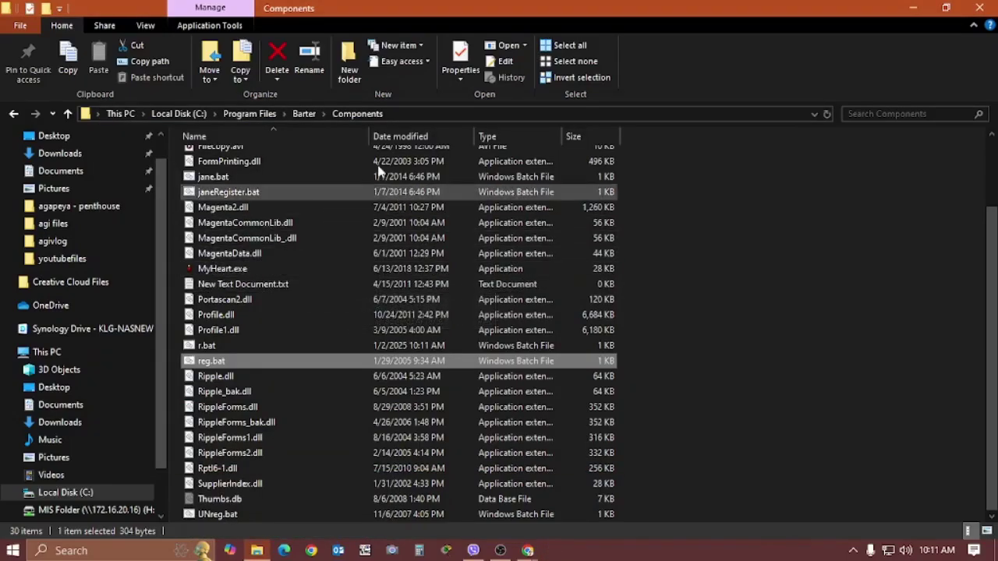
Step: Run jane.bat, janeRegister.bat and reg.bat as administrator in Barter's Forms folder
{"action": "left_click", "coordinate": [306, 114]}
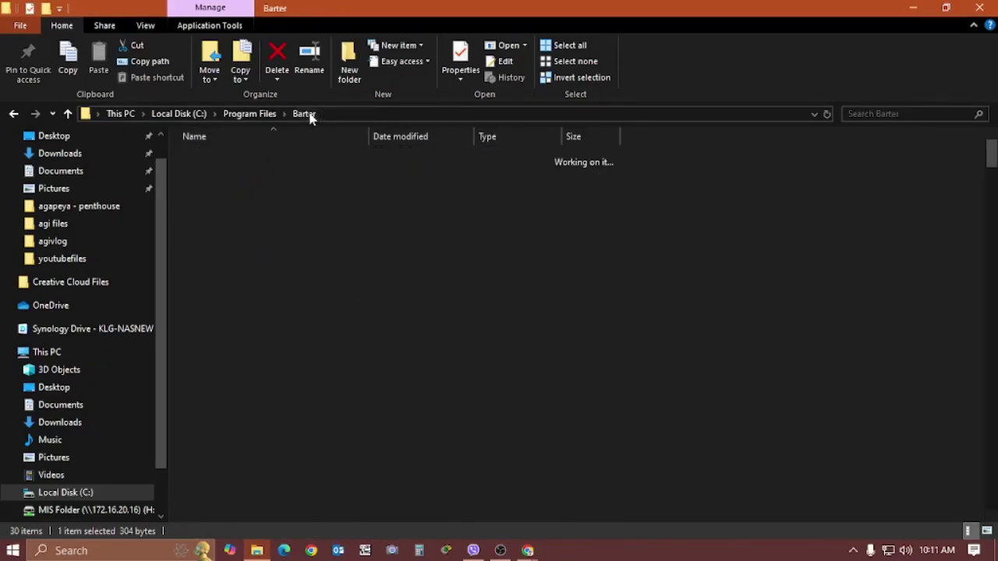
{"action": "double_click", "coordinate": [230, 248]}
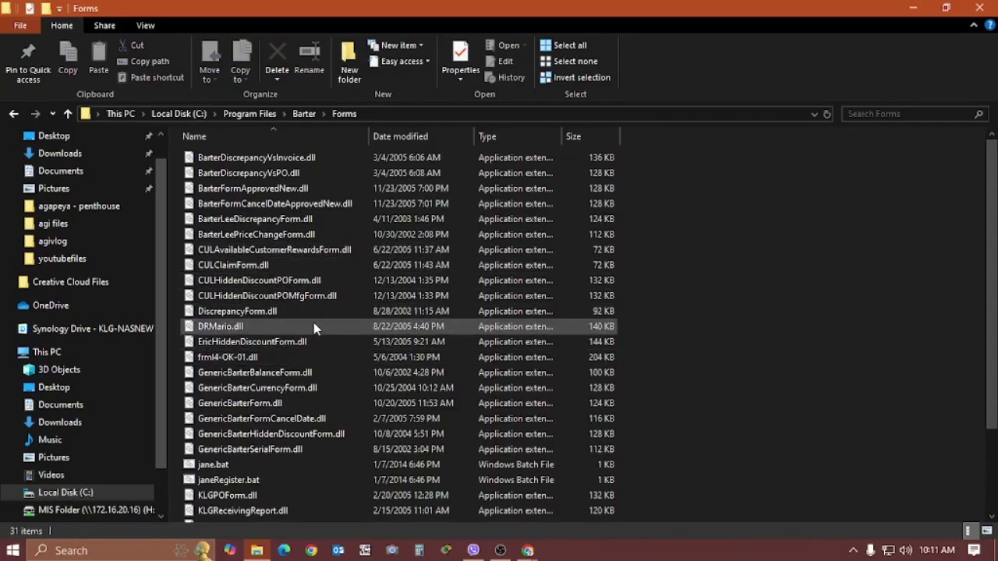
{"action": "scroll", "coordinate": [284, 353], "scroll_direction": "down", "scroll_amount": 2}
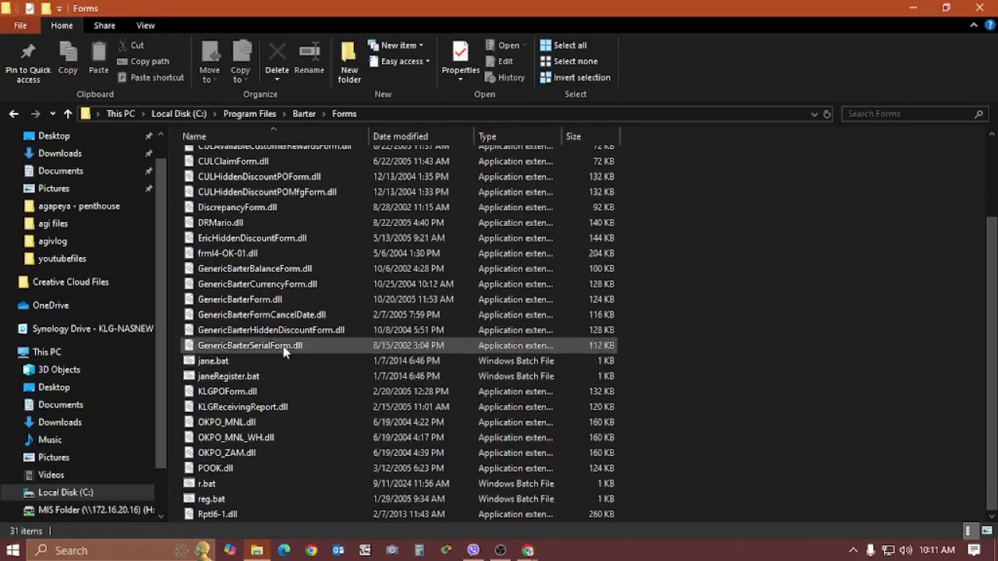
{"action": "right_click", "coordinate": [195, 361]}
{"action": "left_click", "coordinate": [251, 233]}
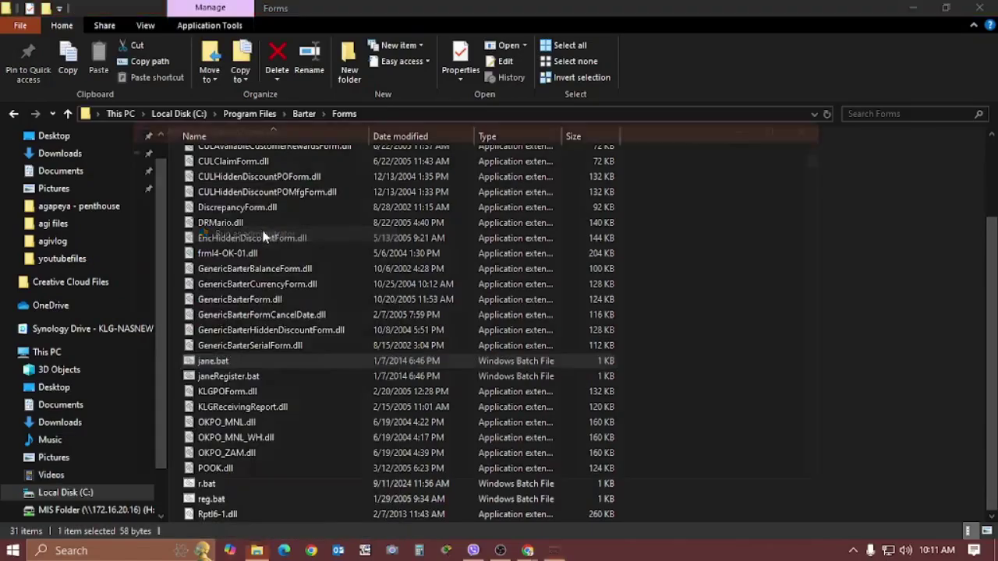
{"action": "right_click", "coordinate": [195, 377]}
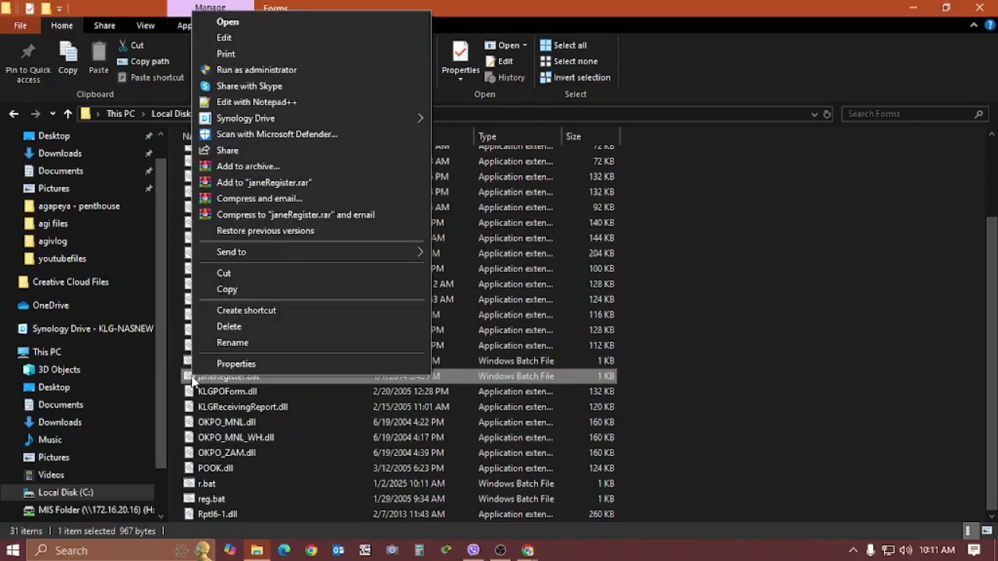
{"action": "left_click", "coordinate": [304, 71]}
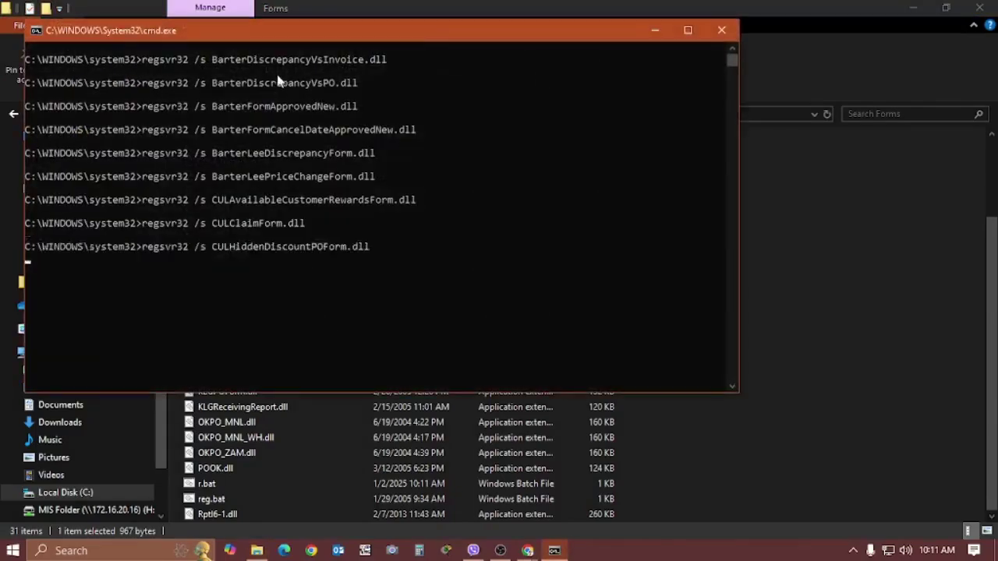
{"action": "left_click", "coordinate": [362, 437]}
{"action": "right_click", "coordinate": [197, 499]}
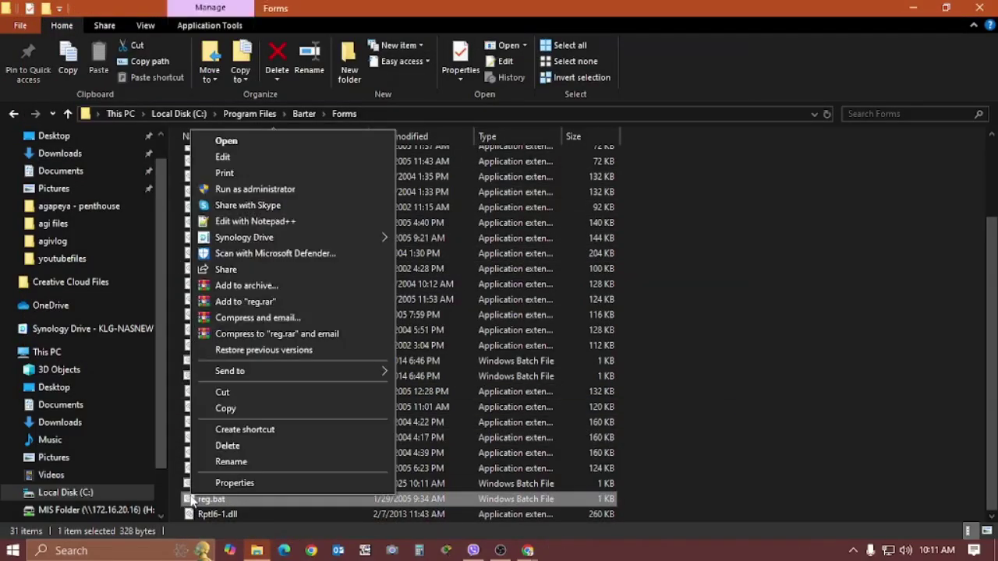
{"action": "left_click", "coordinate": [259, 189]}
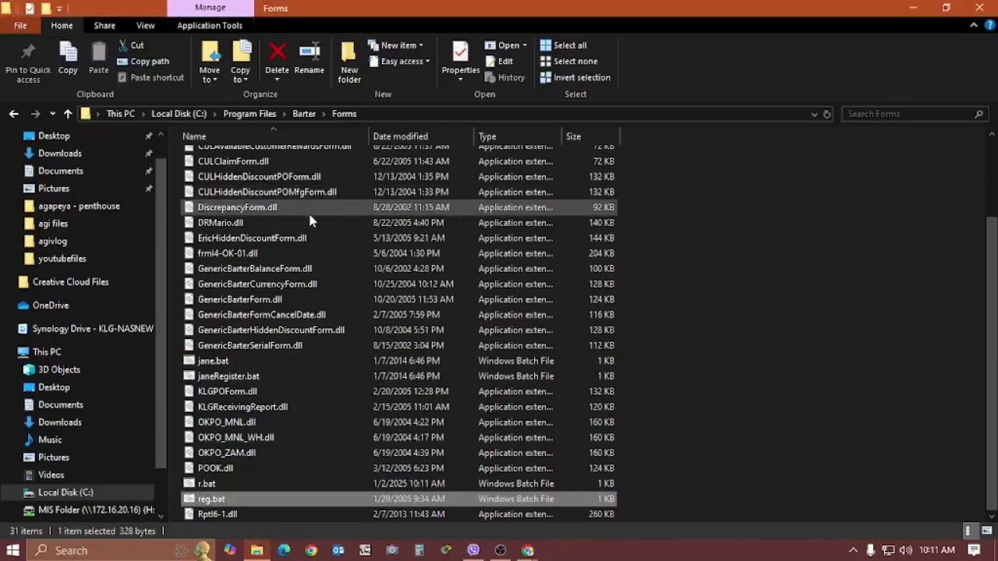
Step: Run jane.bat, janeRegister.bat and reg.bat as administrator in Barter's Reports folder
{"action": "left_click", "coordinate": [304, 113]}
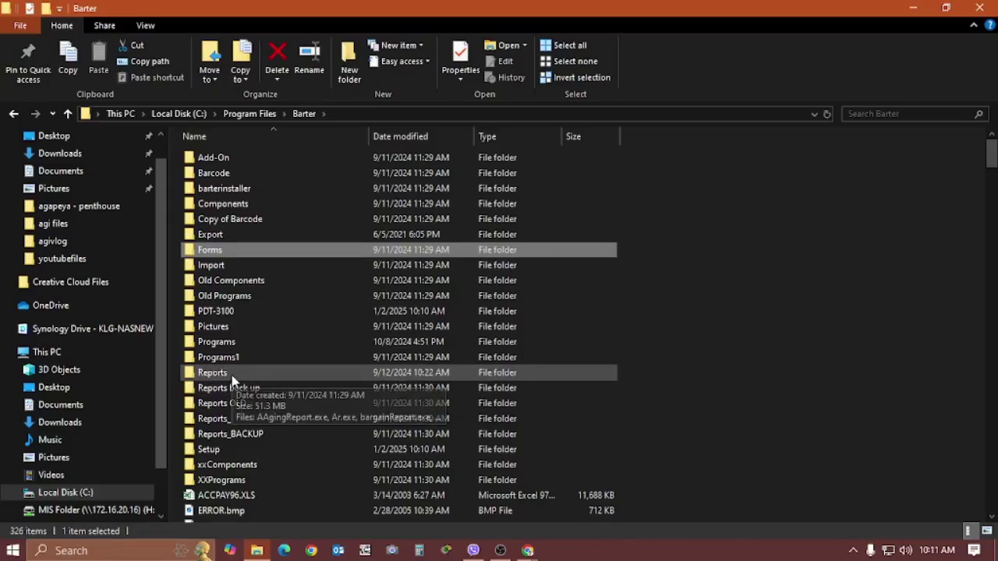
{"action": "double_click", "coordinate": [232, 375]}
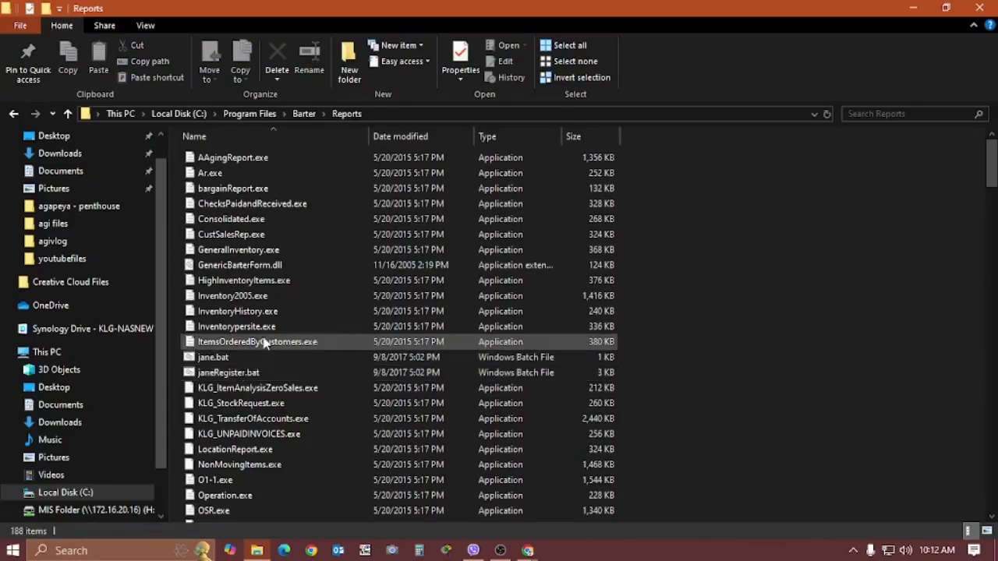
{"action": "left_click", "coordinate": [187, 360]}
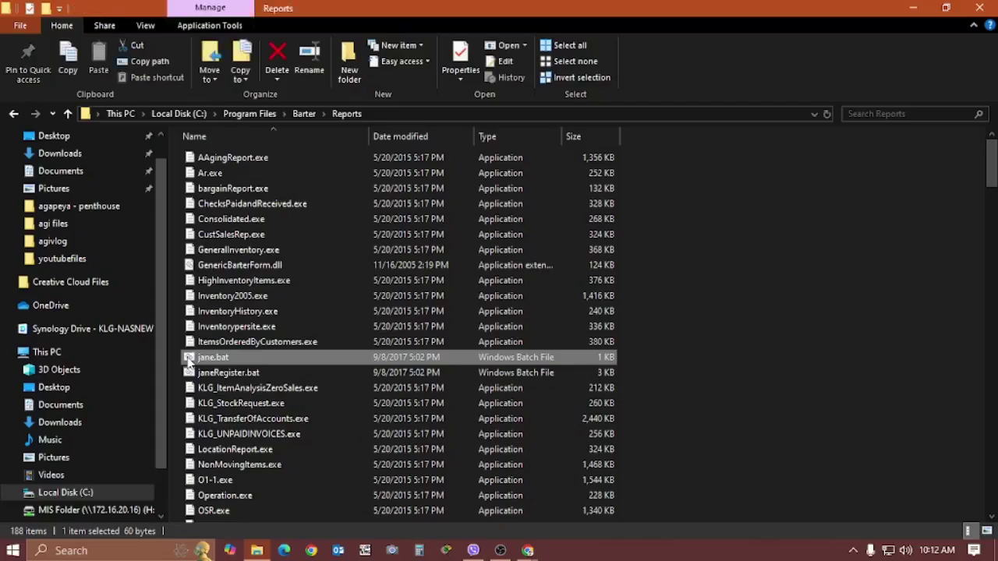
{"action": "right_click", "coordinate": [187, 360]}
{"action": "left_click", "coordinate": [263, 235]}
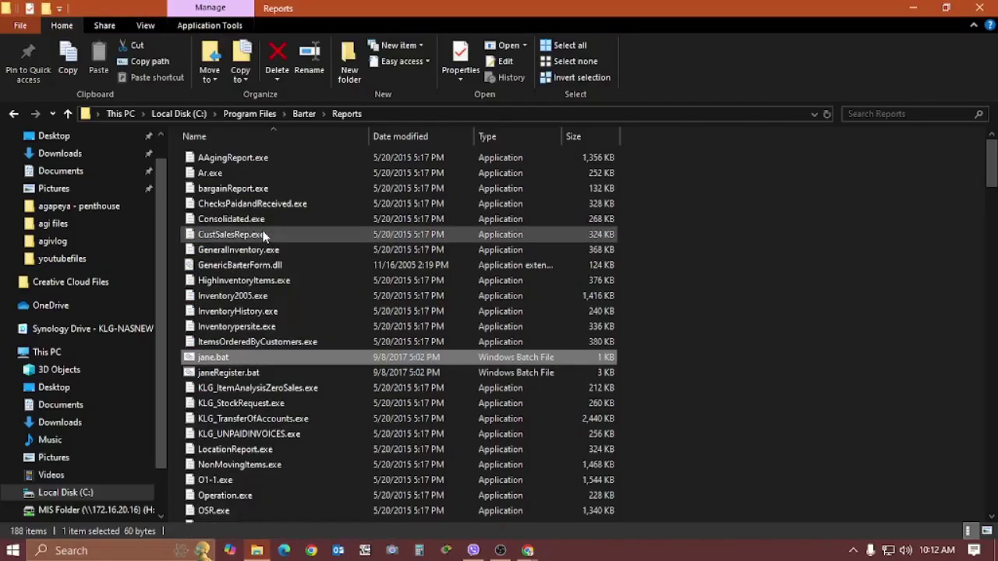
{"action": "left_click", "coordinate": [194, 376]}
{"action": "right_click", "coordinate": [195, 376]}
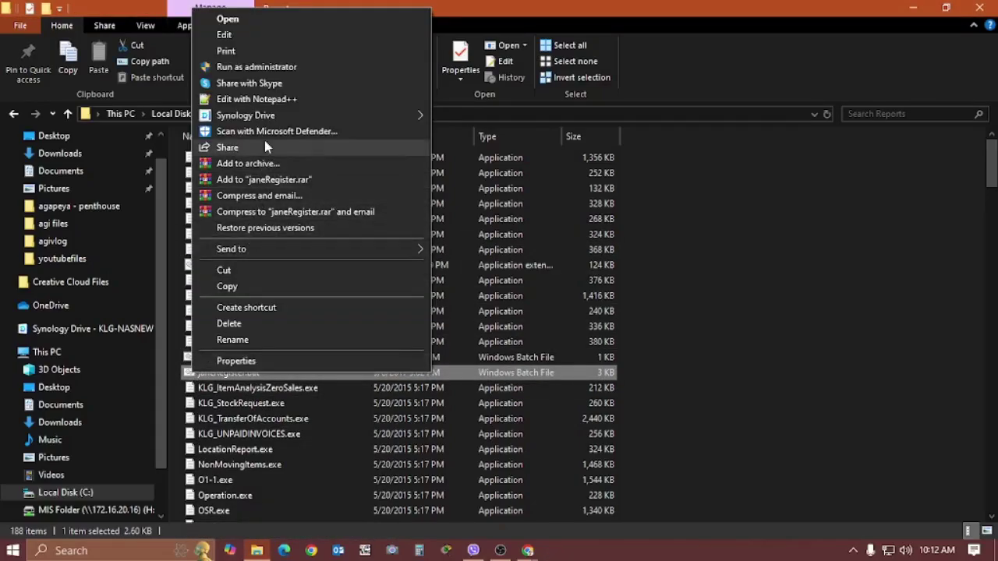
{"action": "left_click", "coordinate": [288, 68]}
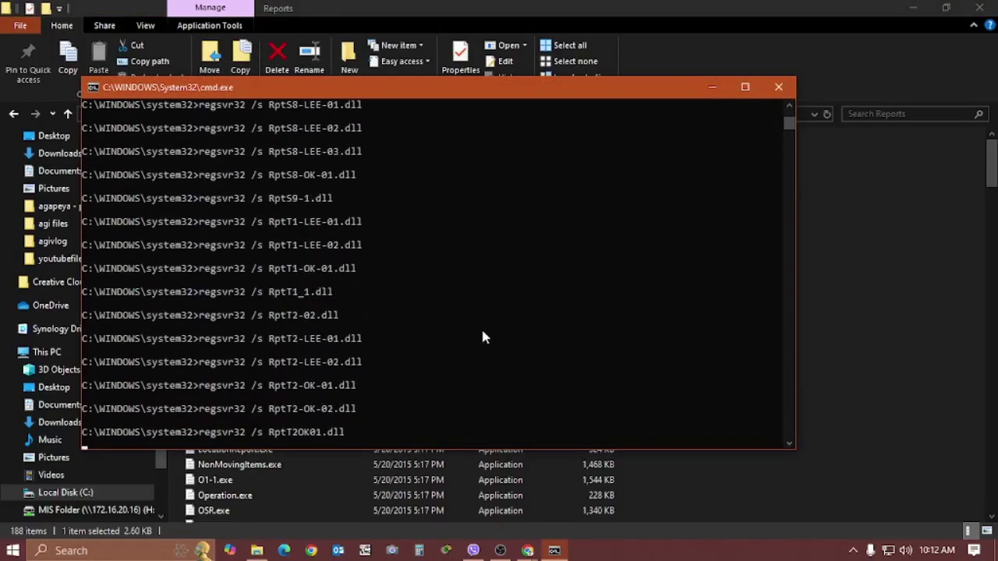
{"action": "scroll", "coordinate": [437, 390], "scroll_direction": "down", "scroll_amount": 2}
{"action": "scroll", "coordinate": [346, 450], "scroll_direction": "down", "scroll_amount": 3}
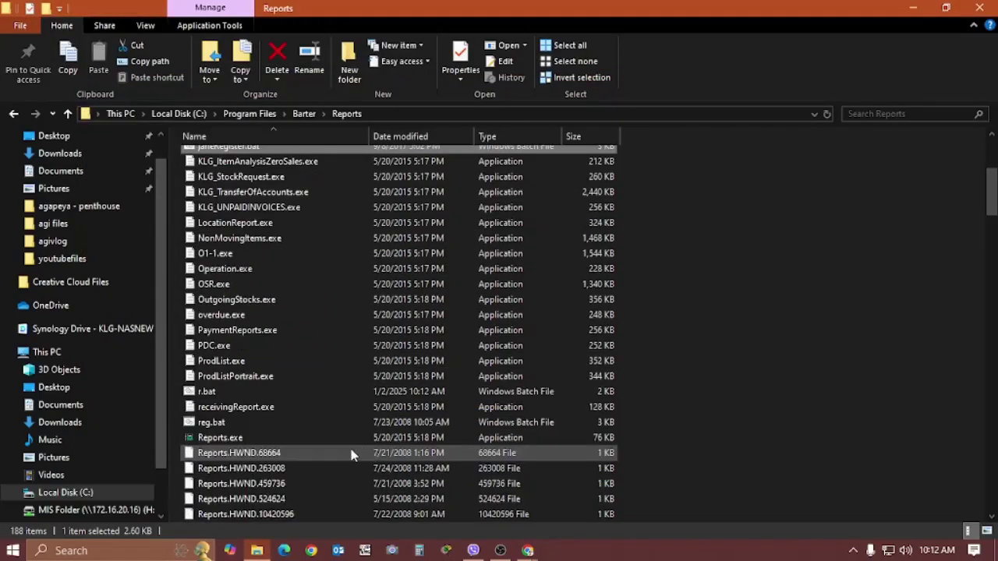
{"action": "right_click", "coordinate": [189, 421]}
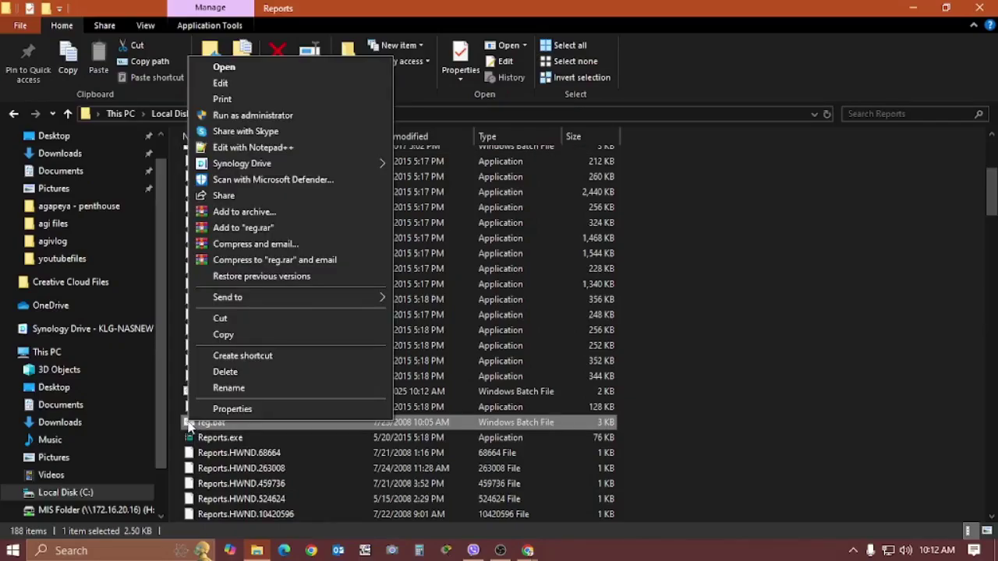
{"action": "left_click", "coordinate": [264, 115]}
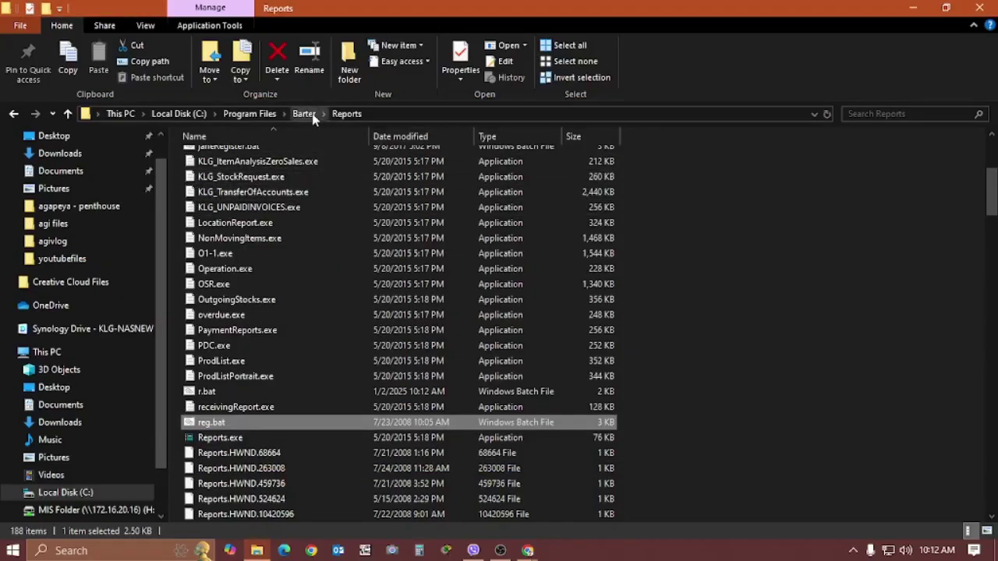
Step: Run ClientSetup.exe as administrator from the Setup folder directly inside the Barter folder
{"action": "left_click", "coordinate": [310, 113]}
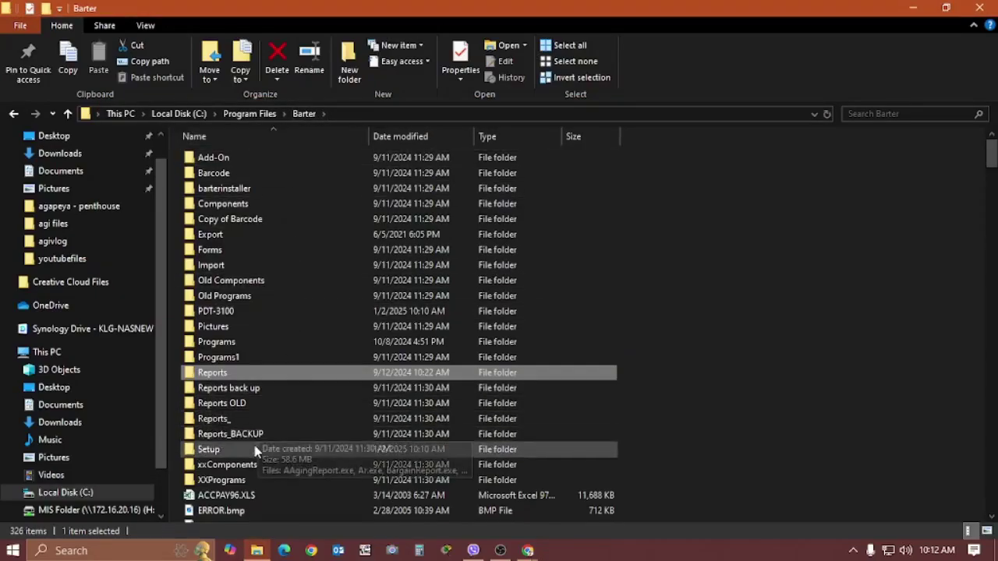
{"action": "double_click", "coordinate": [221, 450]}
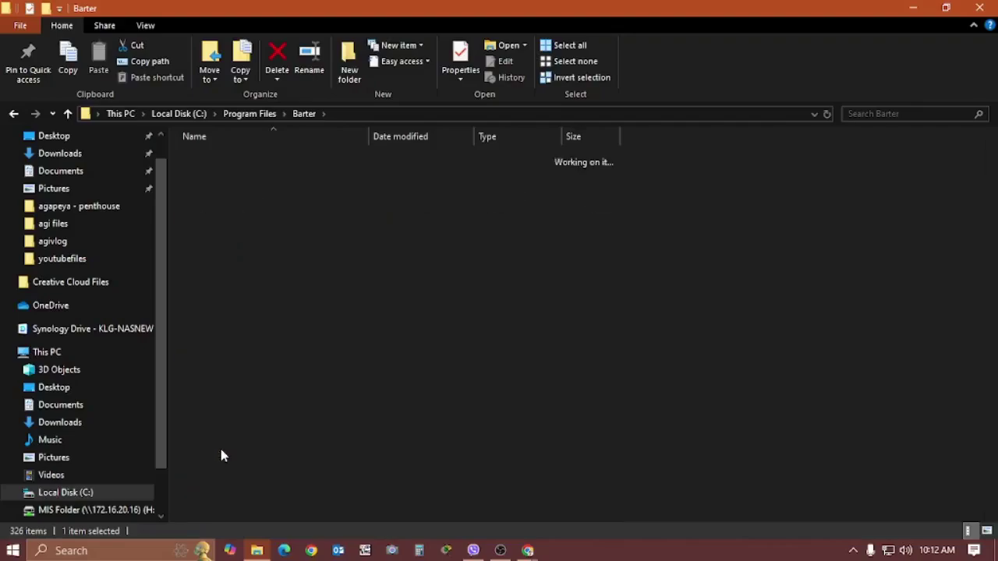
{"action": "right_click", "coordinate": [209, 167]}
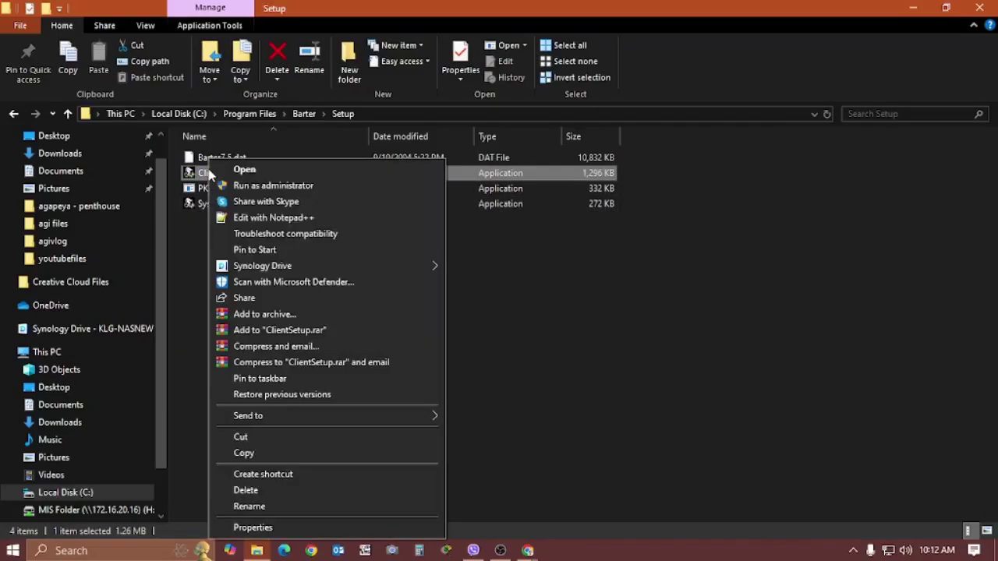
{"action": "left_click", "coordinate": [275, 189]}
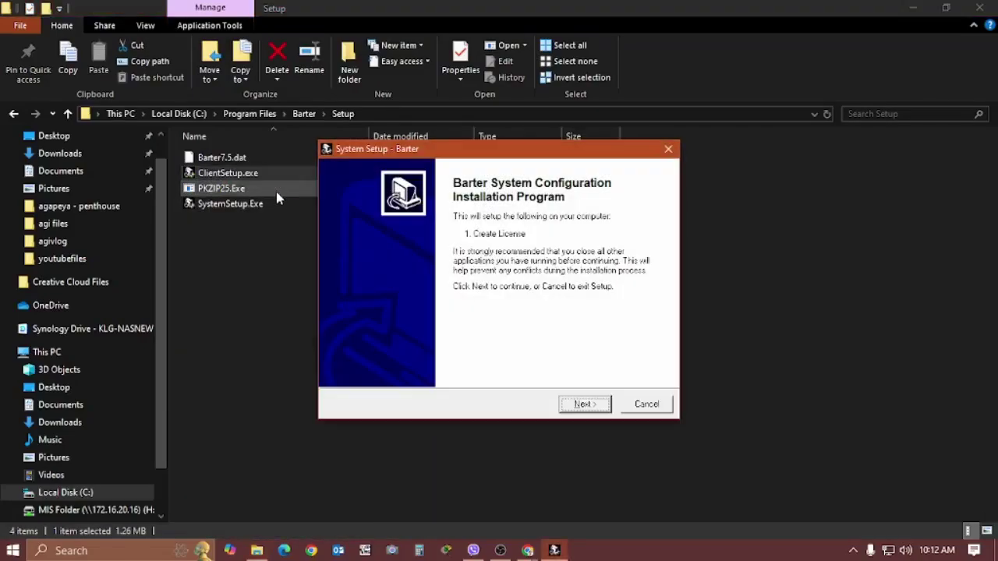
Step: Complete the Barter system setup using server KLG-BARTER and database klgdb, and close its closing message
{"action": "left_click", "coordinate": [585, 404]}
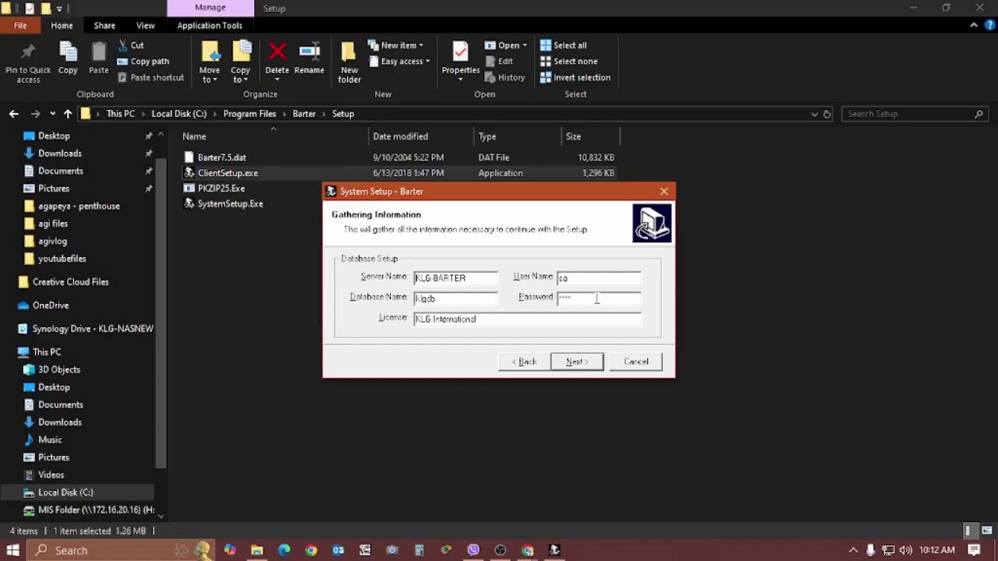
{"action": "left_click", "coordinate": [595, 367]}
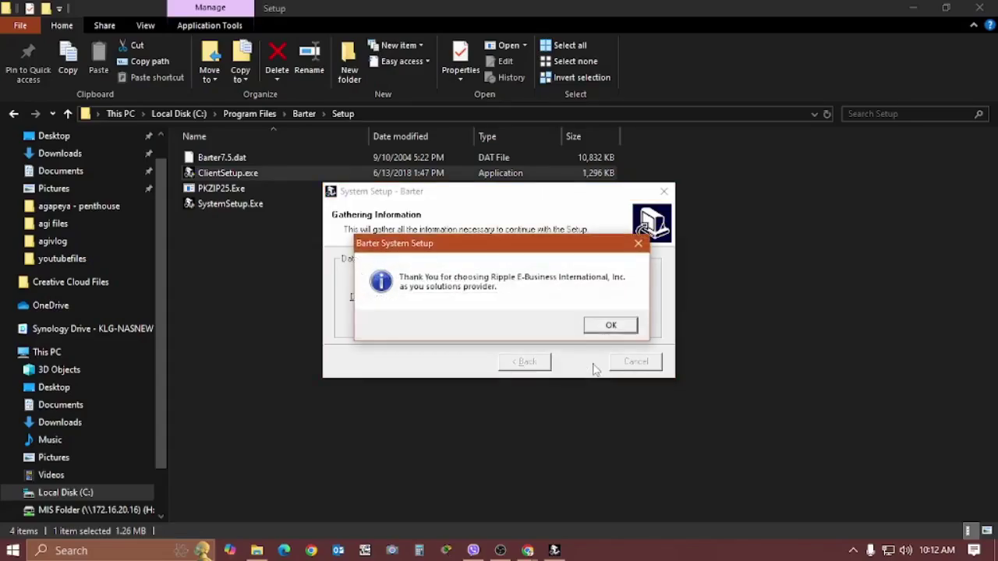
{"action": "left_click", "coordinate": [612, 326]}
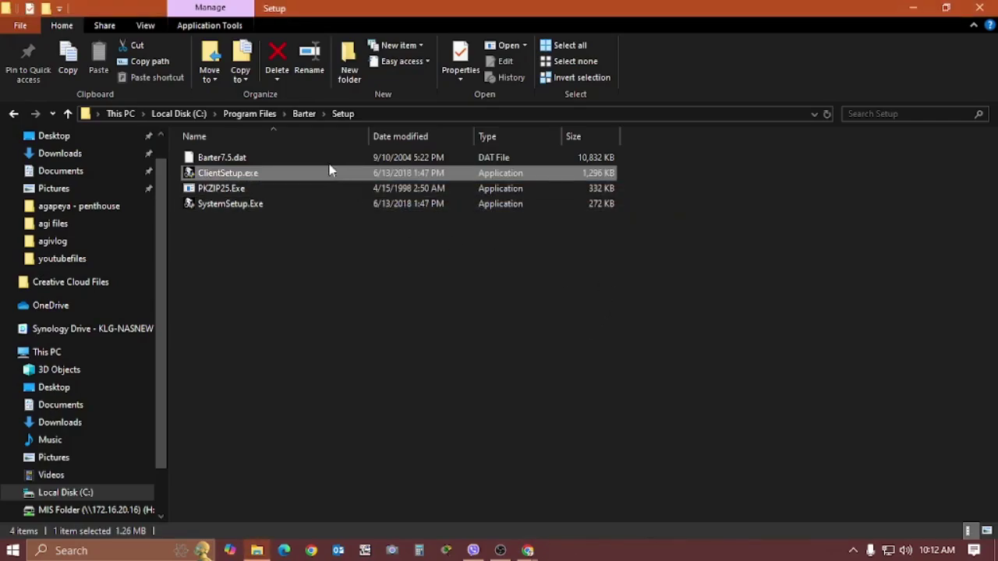
Step: Create a desktop shortcut to DocumentEditor.exe from Barter's Programs folder and close the folder window
{"action": "left_click", "coordinate": [303, 115]}
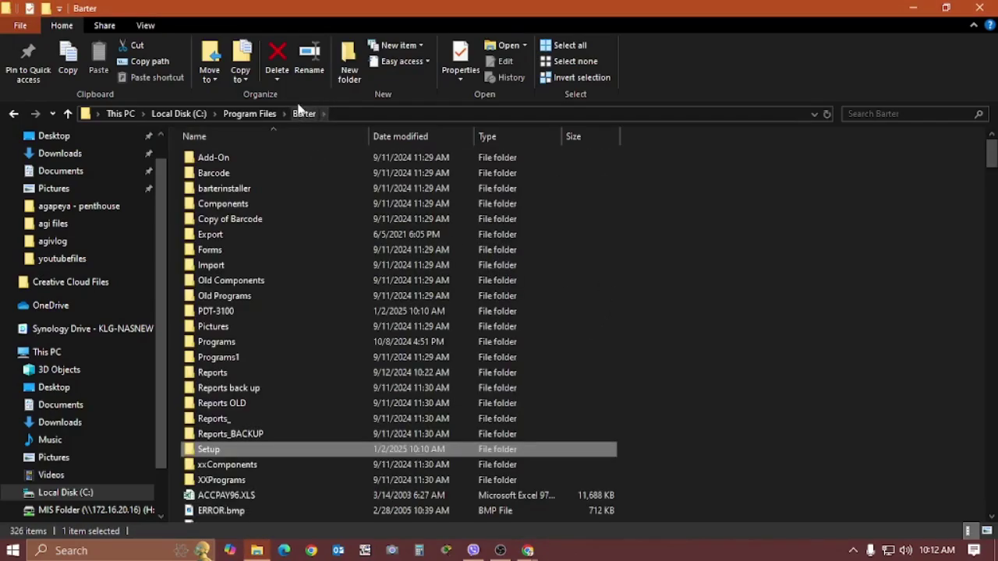
{"action": "double_click", "coordinate": [233, 347]}
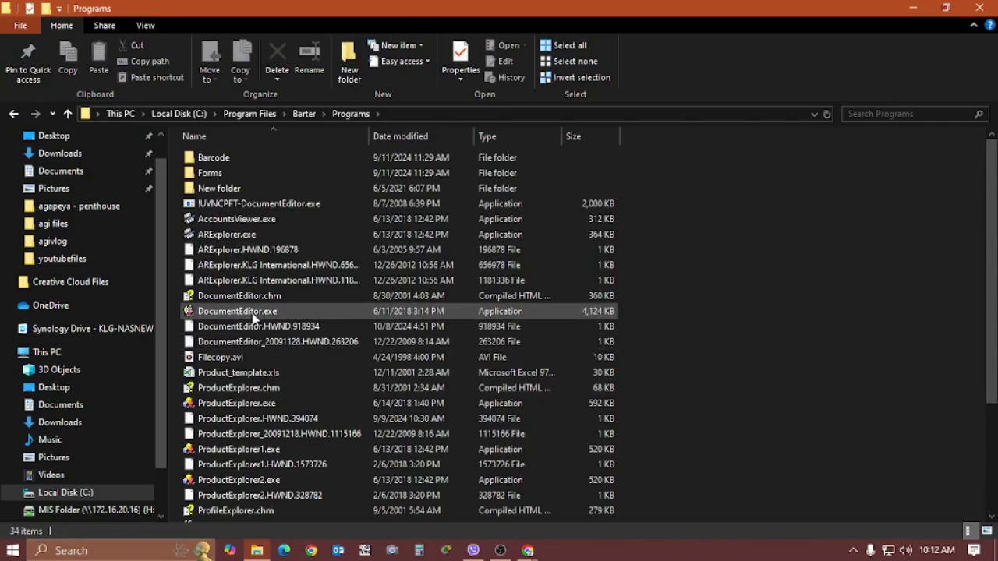
{"action": "mouse_move", "coordinate": [253, 316]}
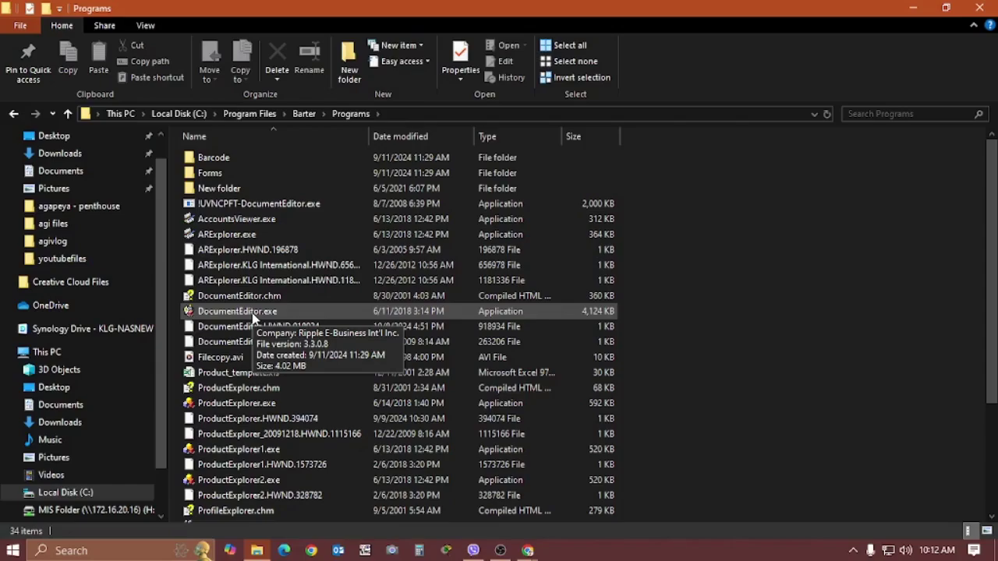
{"action": "right_click", "coordinate": [252, 315]}
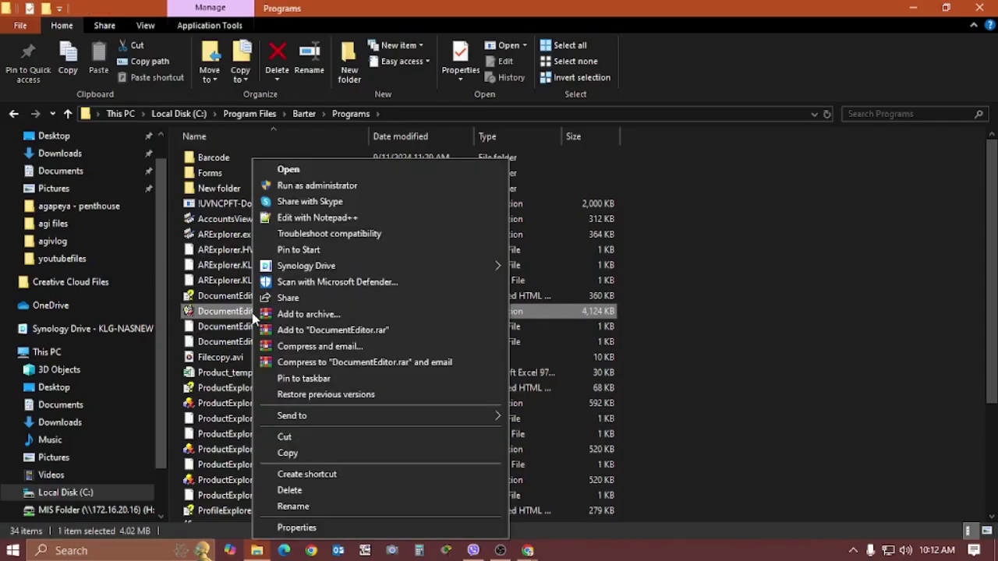
{"action": "mouse_move", "coordinate": [379, 417]}
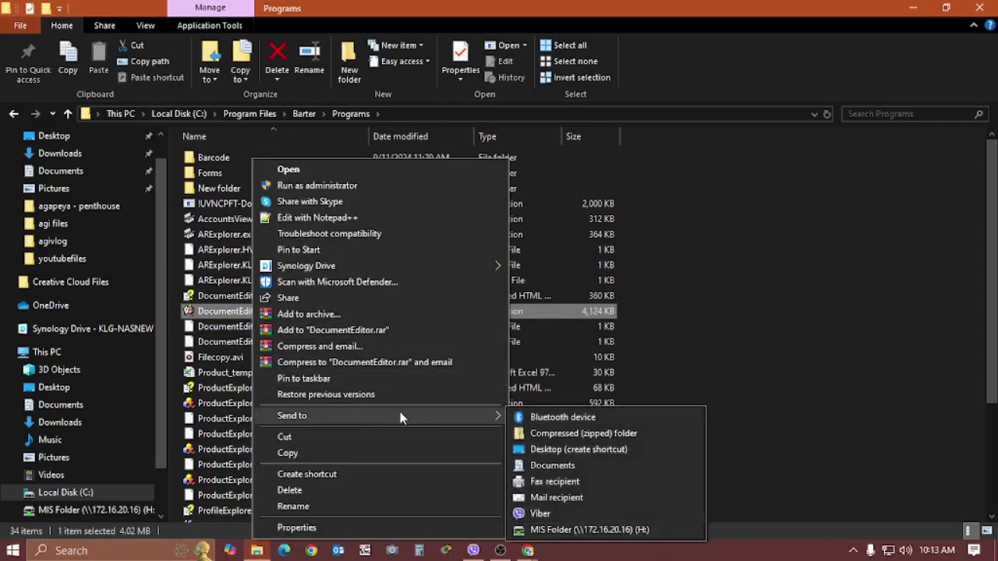
{"action": "left_click", "coordinate": [602, 449]}
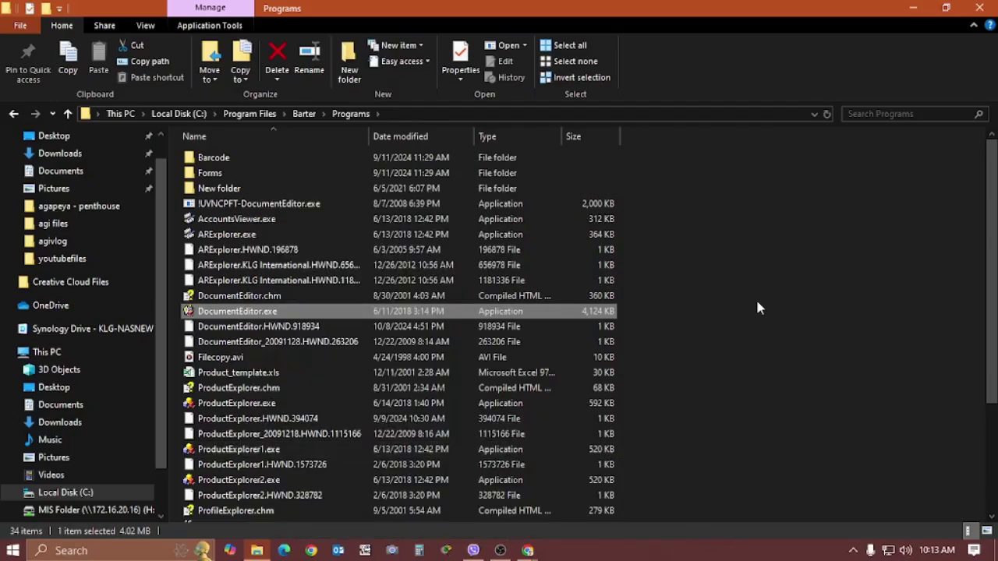
{"action": "left_click", "coordinate": [980, 9]}
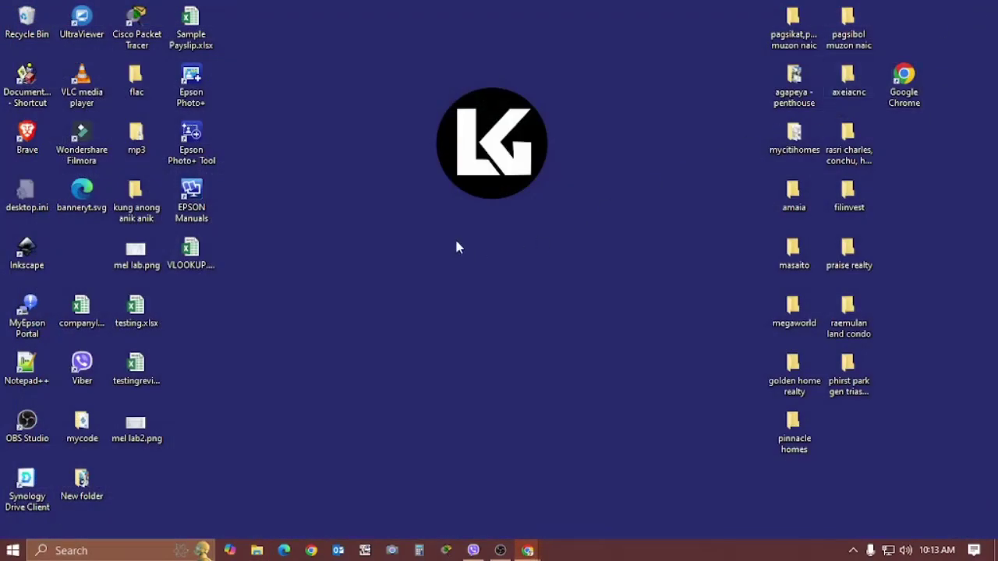
Step: Rename the DocumentEditor.exe desktop shortcut to BARTER
{"action": "right_click", "coordinate": [31, 76]}
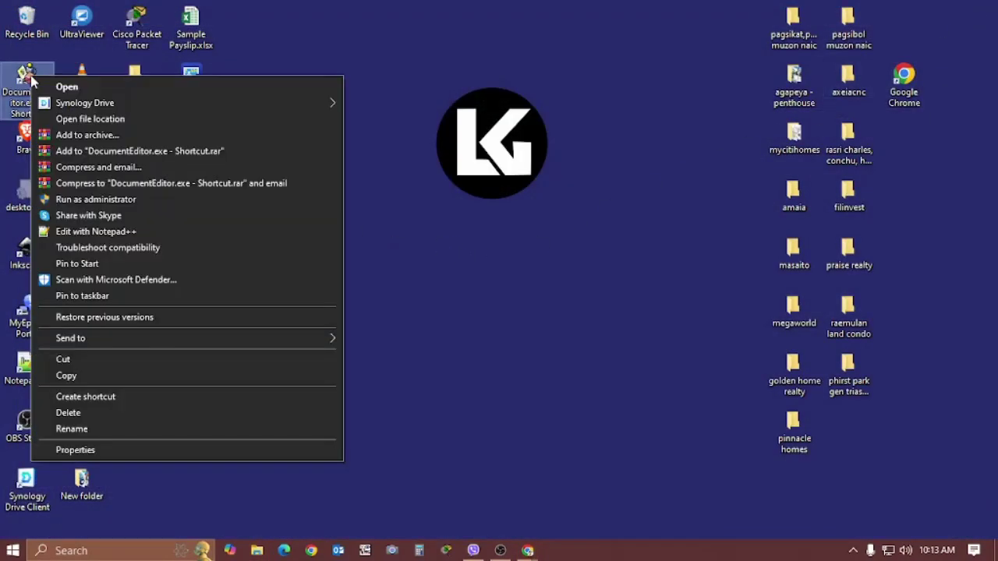
{"action": "left_click", "coordinate": [78, 435]}
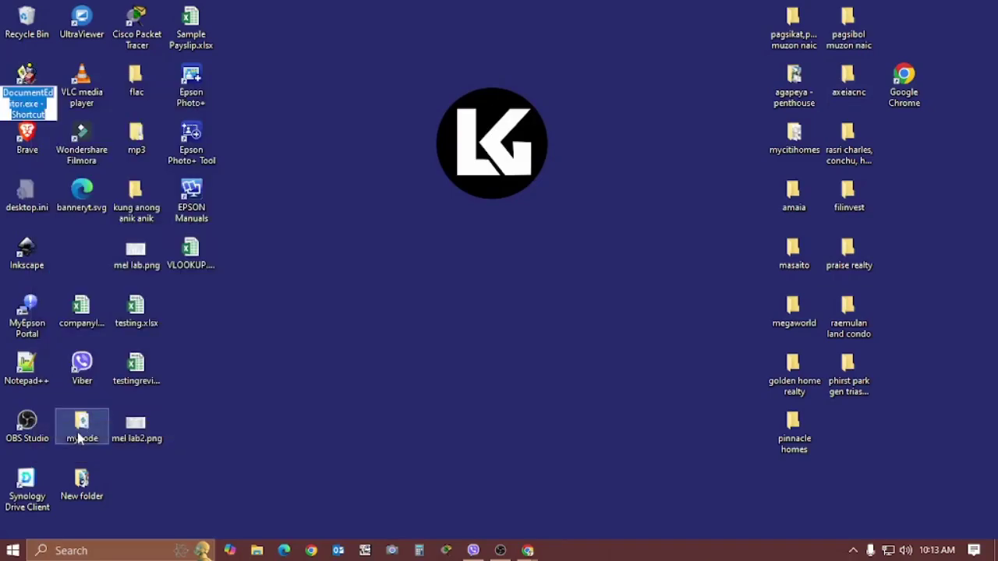
{"action": "type", "text": "BAR"}
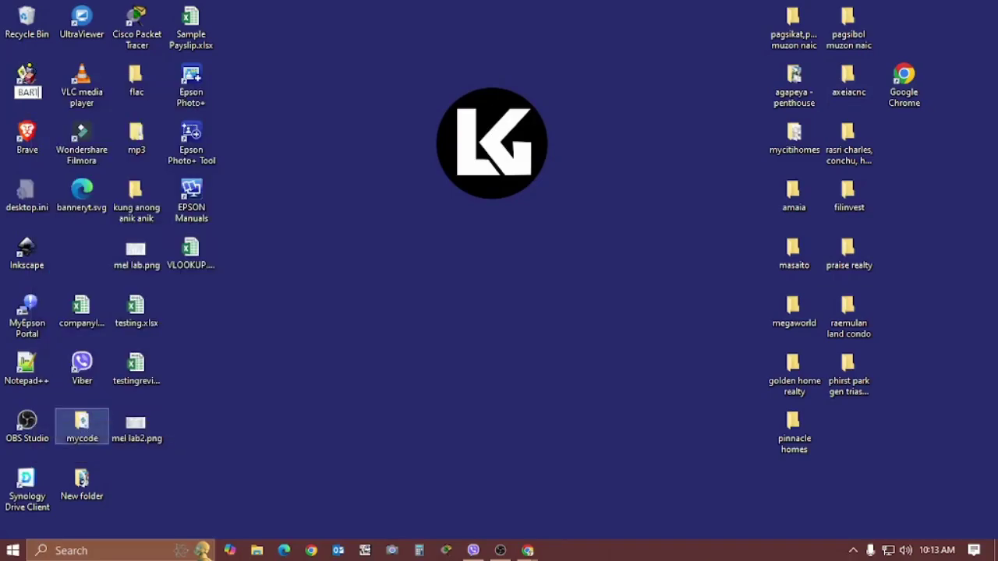
{"action": "type", "text": "TER"}
{"action": "key", "text": "Return"}
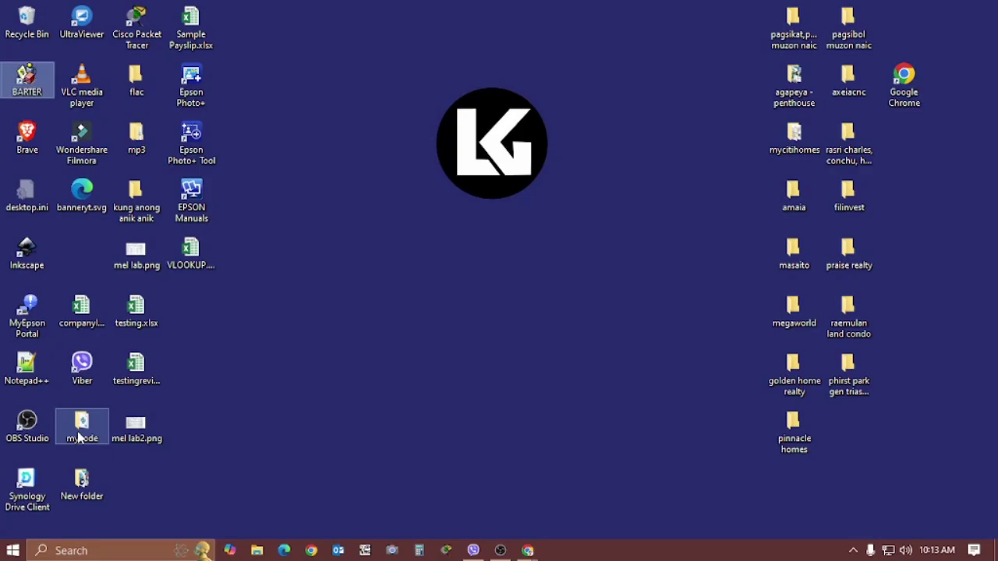
Step: Start Barter from the BARTER desktop shortcut and sign in with the prefilled user name
{"action": "key", "text": "Return"}
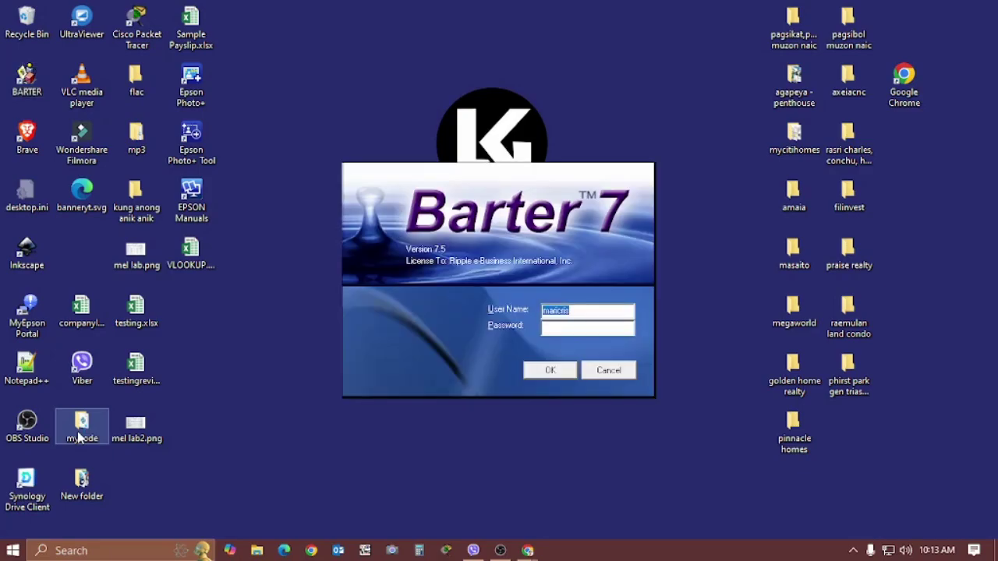
{"action": "left_click", "coordinate": [567, 371]}
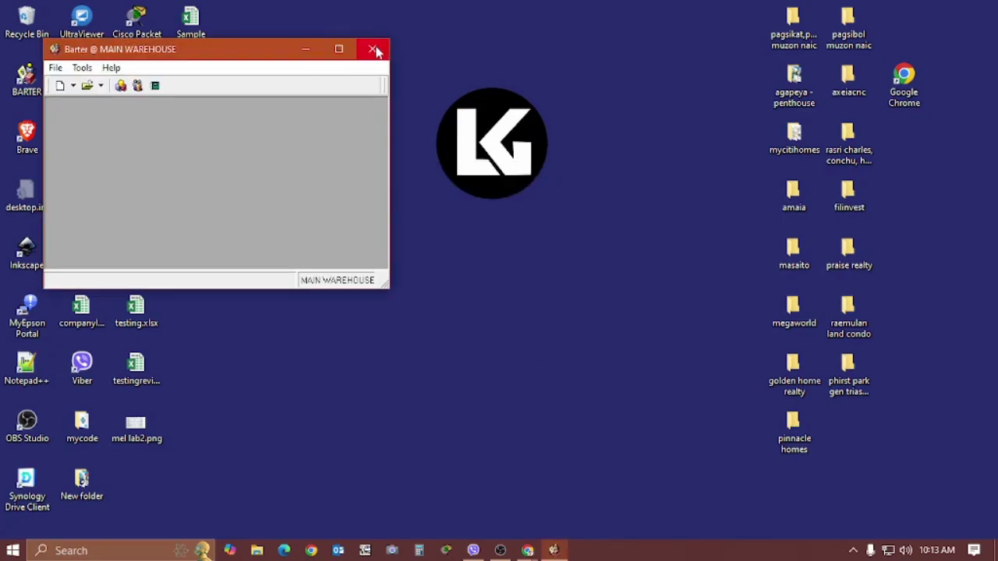
Step: Examine the Fortezza category in the product explorer, viewing the 22 cm fry pan's record and enlarged picture, and close both
{"action": "left_click", "coordinate": [121, 85]}
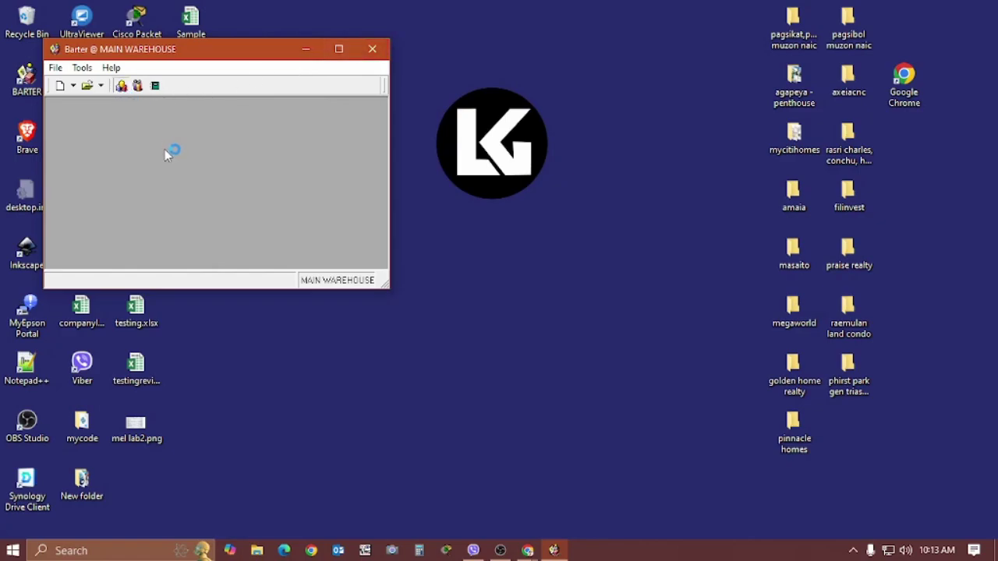
{"action": "left_click", "coordinate": [80, 158]}
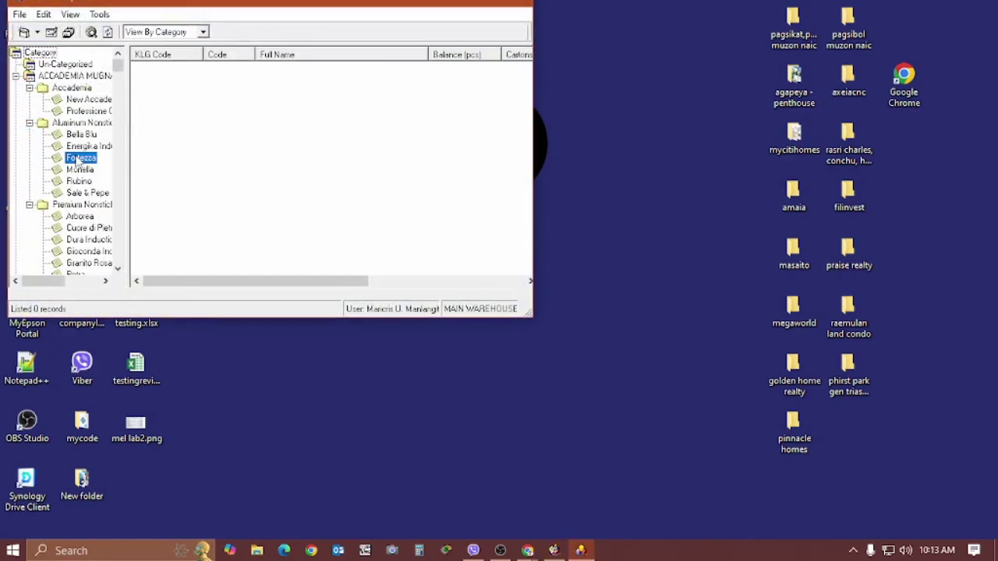
{"action": "left_click", "coordinate": [383, 109]}
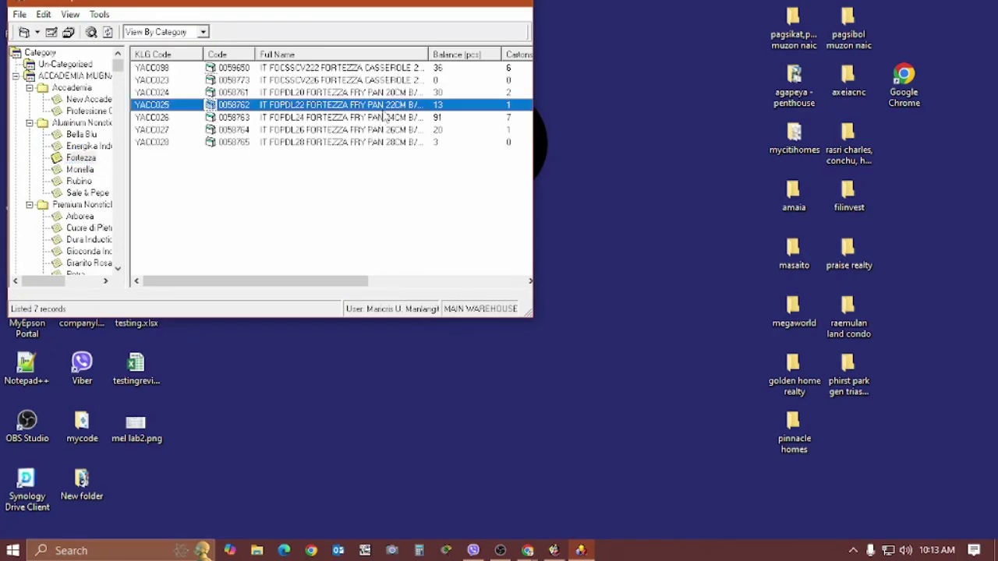
{"action": "double_click", "coordinate": [383, 110]}
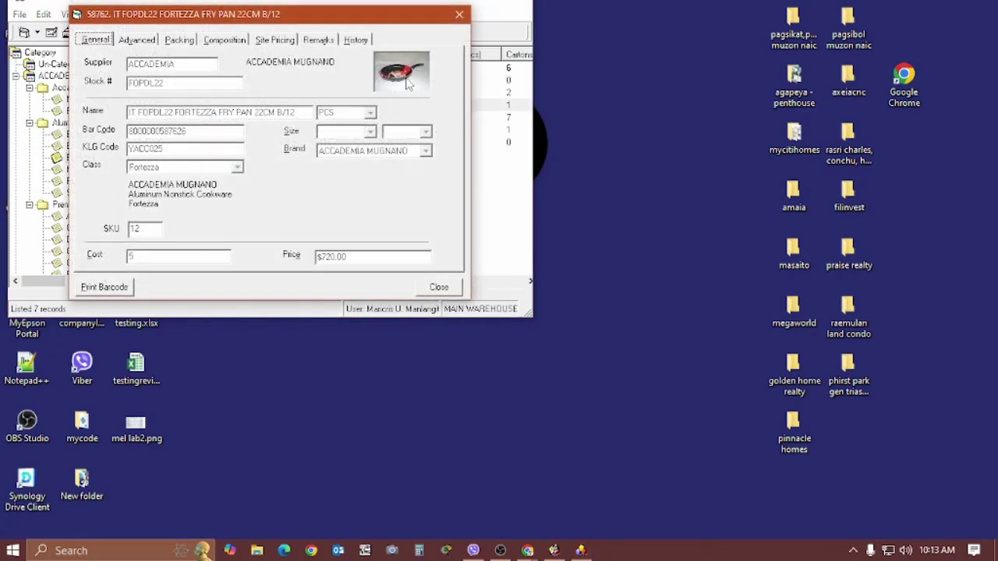
{"action": "left_click", "coordinate": [407, 81]}
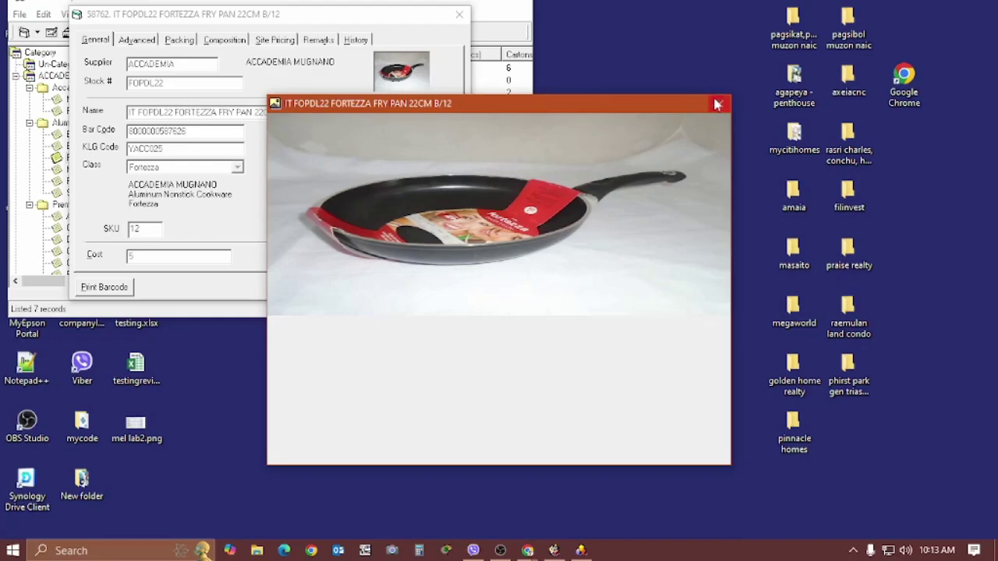
{"action": "left_click", "coordinate": [718, 106]}
{"action": "left_click", "coordinate": [458, 14]}
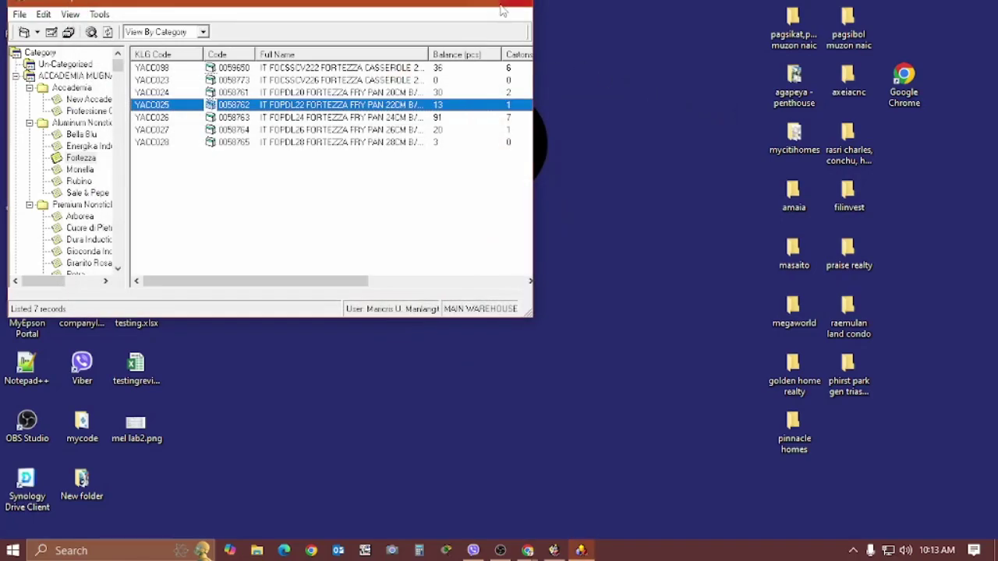